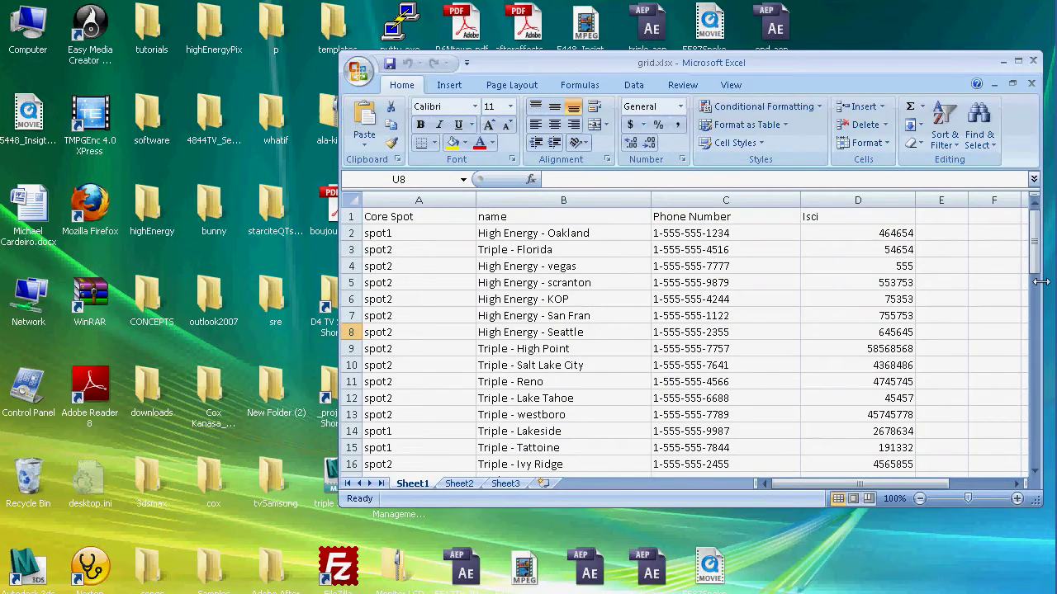
- Scroll through grid.xlsx to review the rows of spots, names, phone numbers and ISCI codes
drag(1035, 265, 1039, 318)
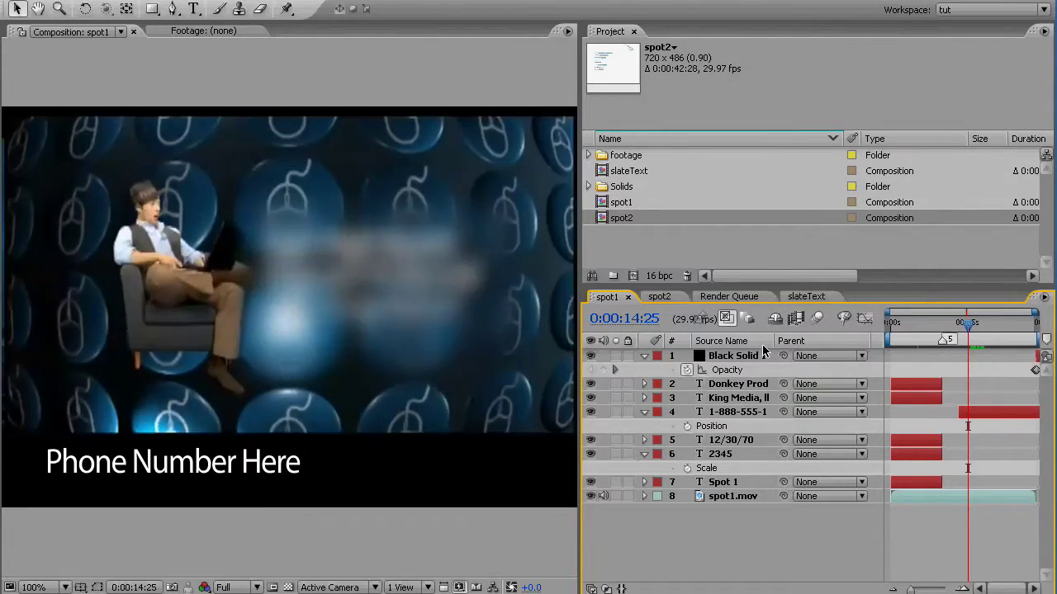
- Preview spot1's phone scene, the Over 2,500 Hours scene and slate card, then bring up grid.xlsx
click(988, 323)
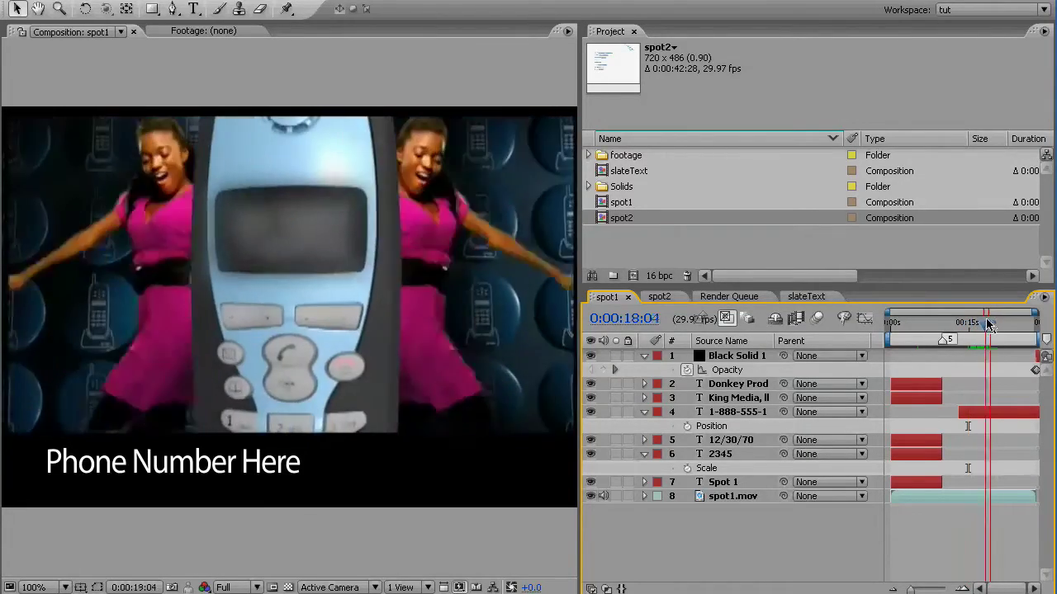
click(968, 322)
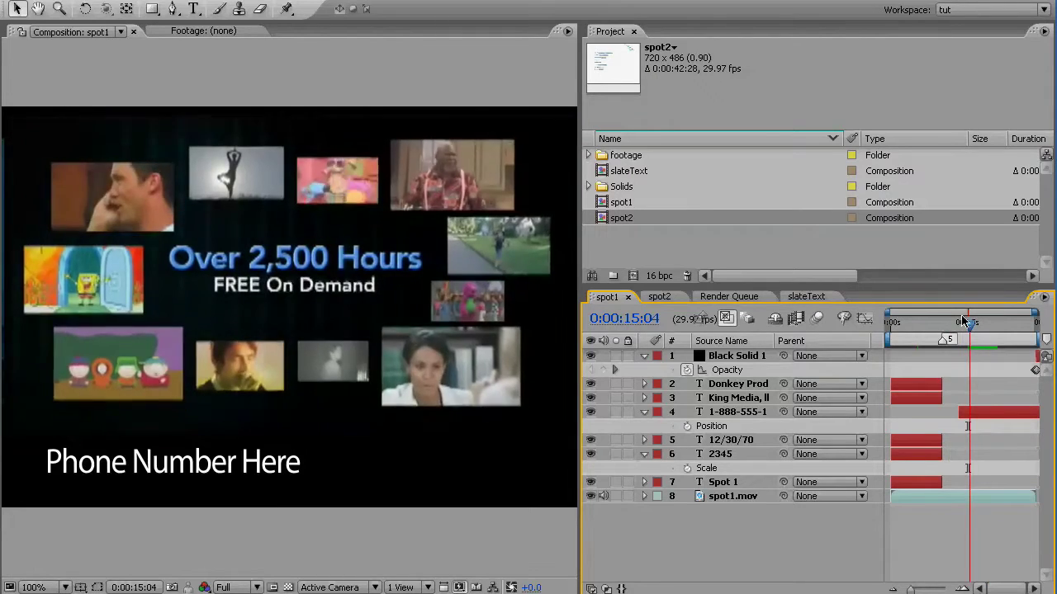
click(913, 322)
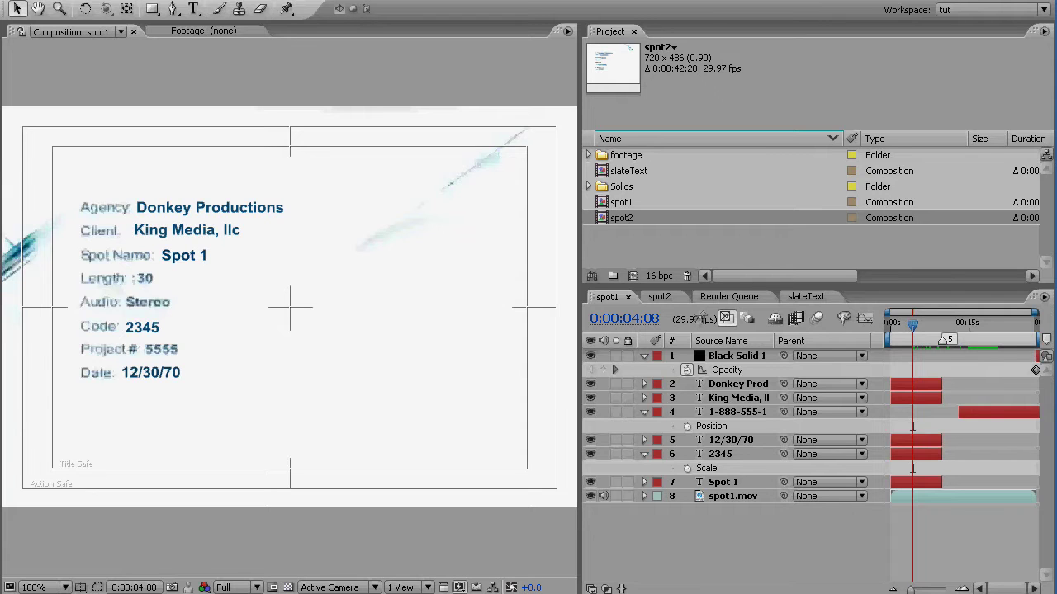
key(alt+Tab)
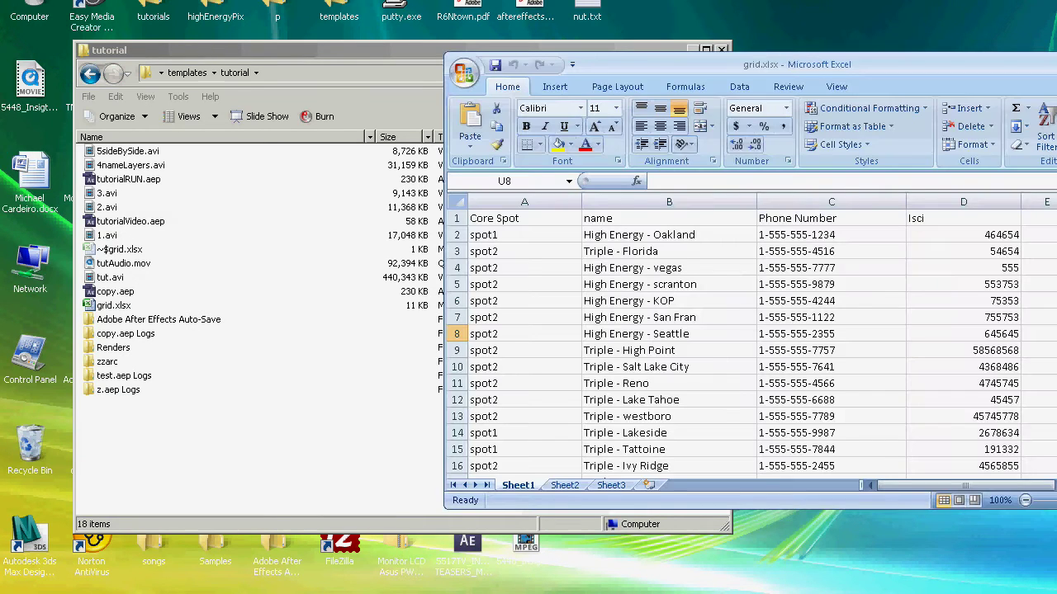
- Save the active sheet as tab-delimited text grid.txt, then open grid.txt from the tutorial folder
drag(753, 66, 576, 45)
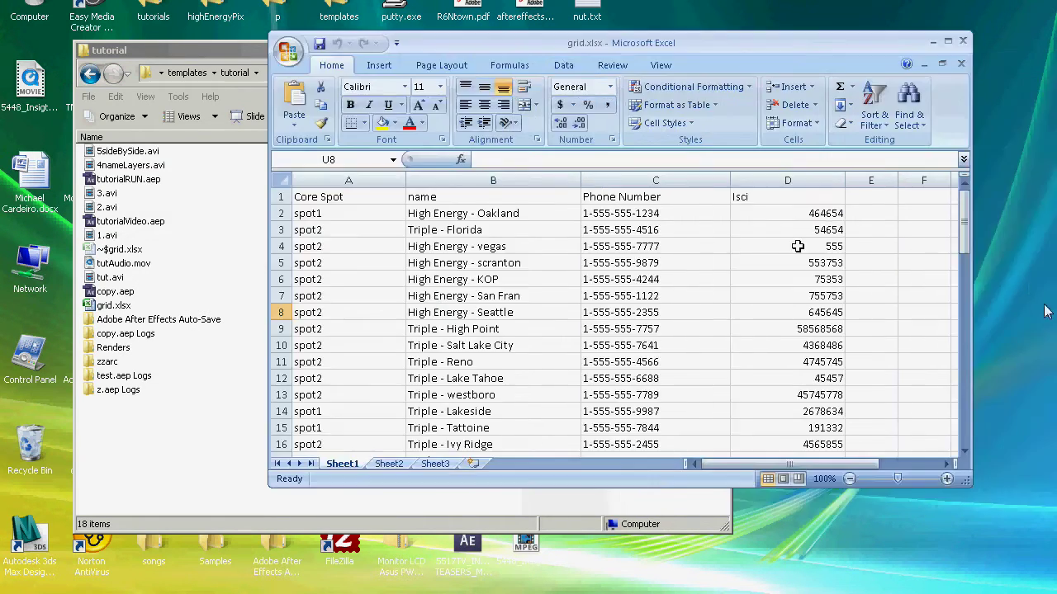
drag(965, 225, 301, 54)
click(289, 52)
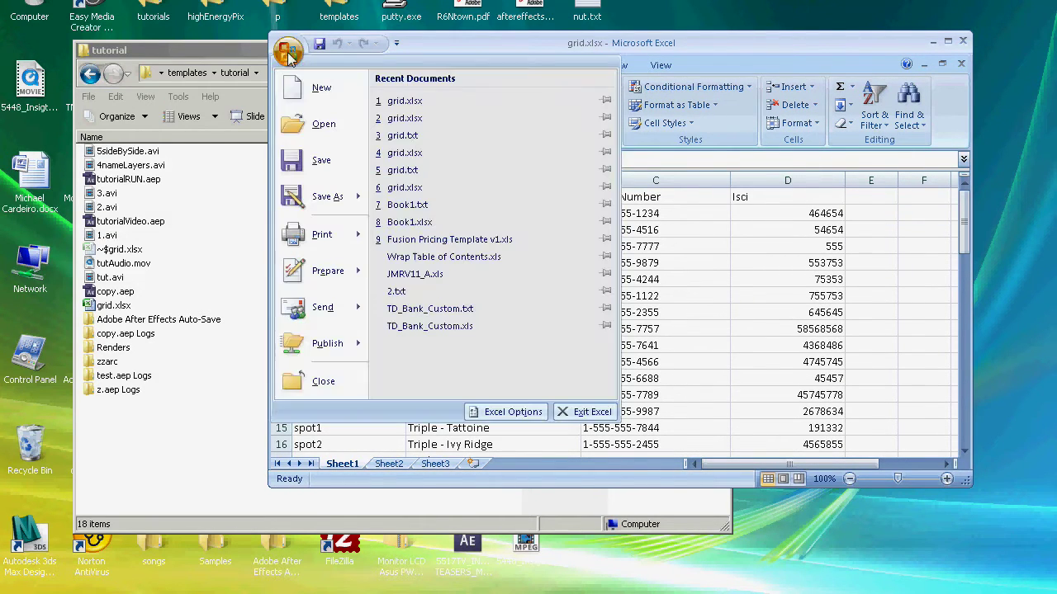
mouse_move(312, 197)
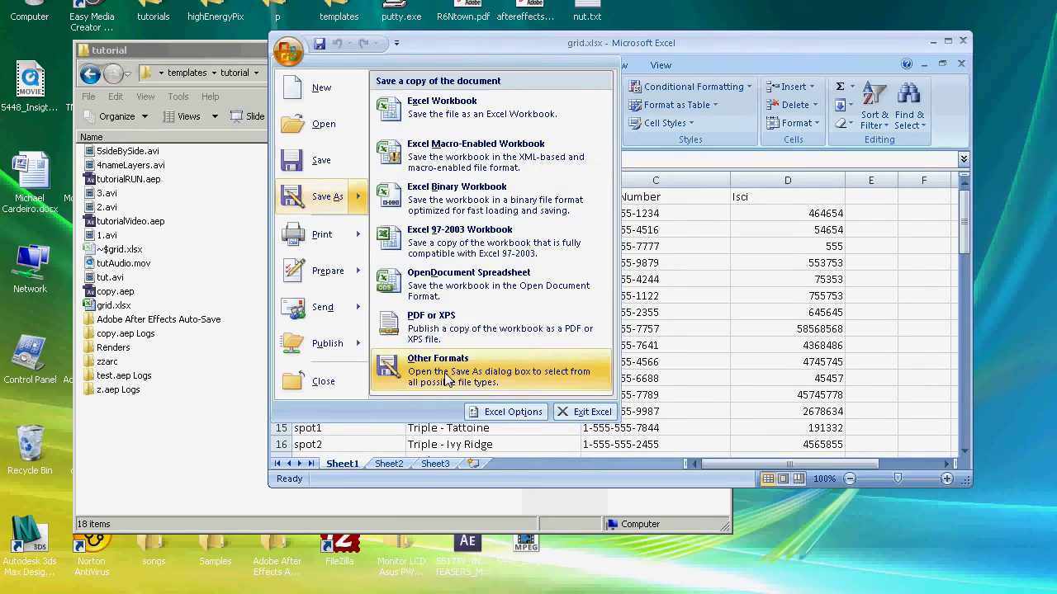
click(446, 377)
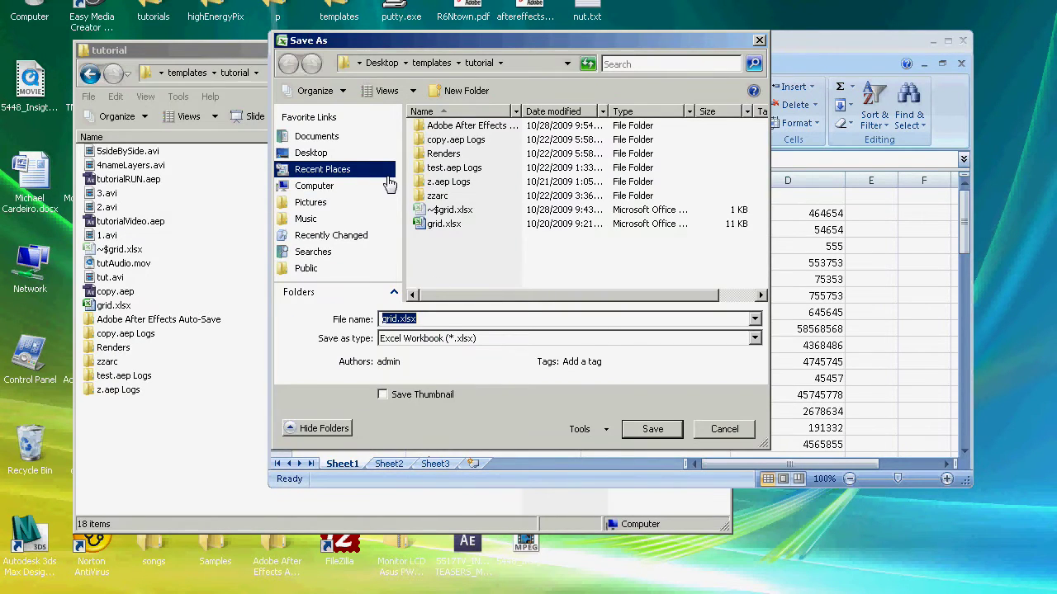
click(444, 340)
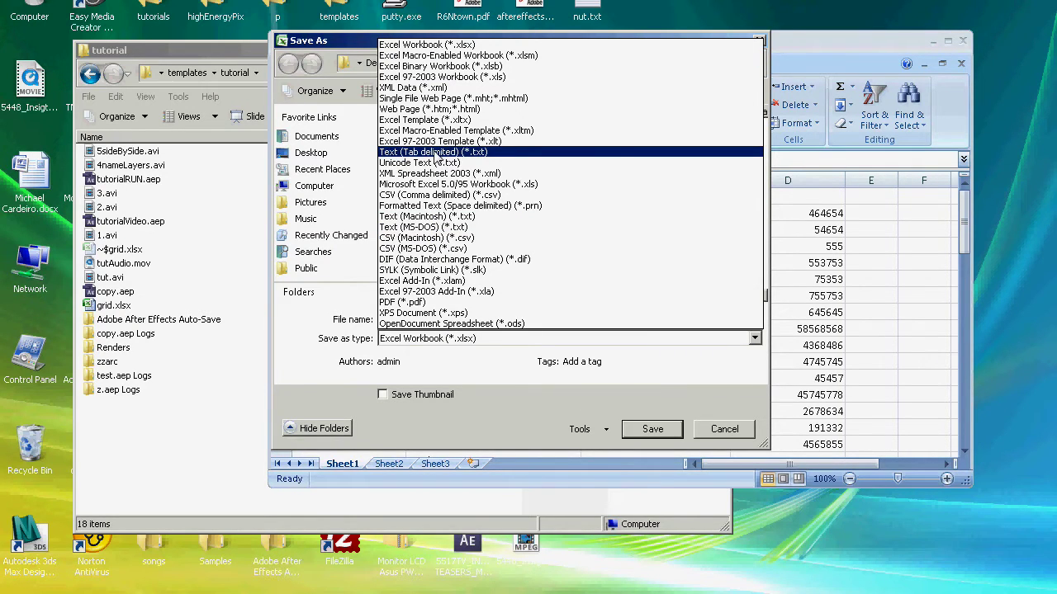
click(435, 157)
click(658, 407)
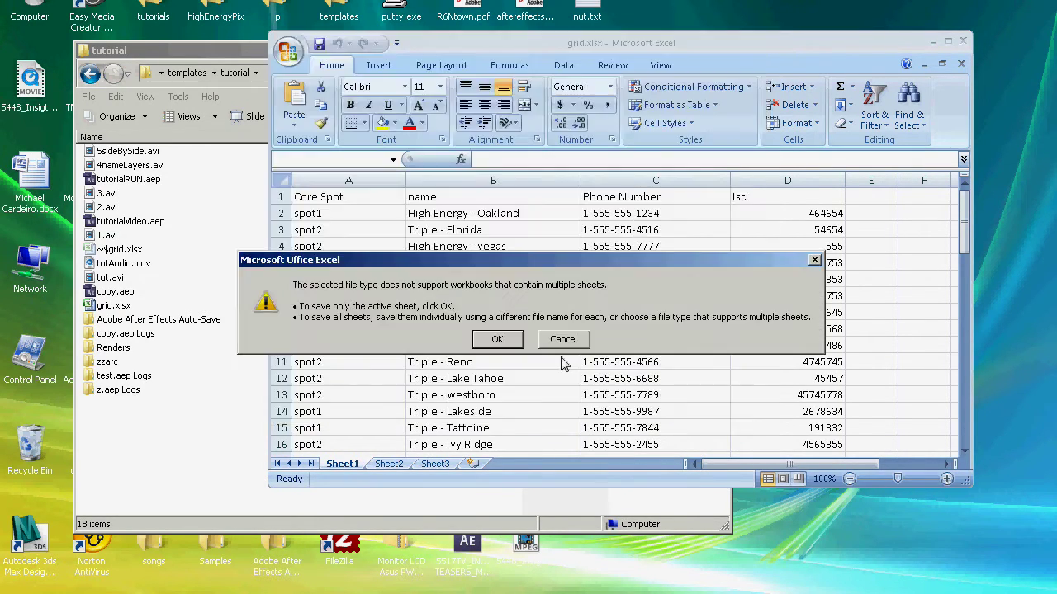
click(493, 342)
click(465, 345)
drag(528, 43, 602, 33)
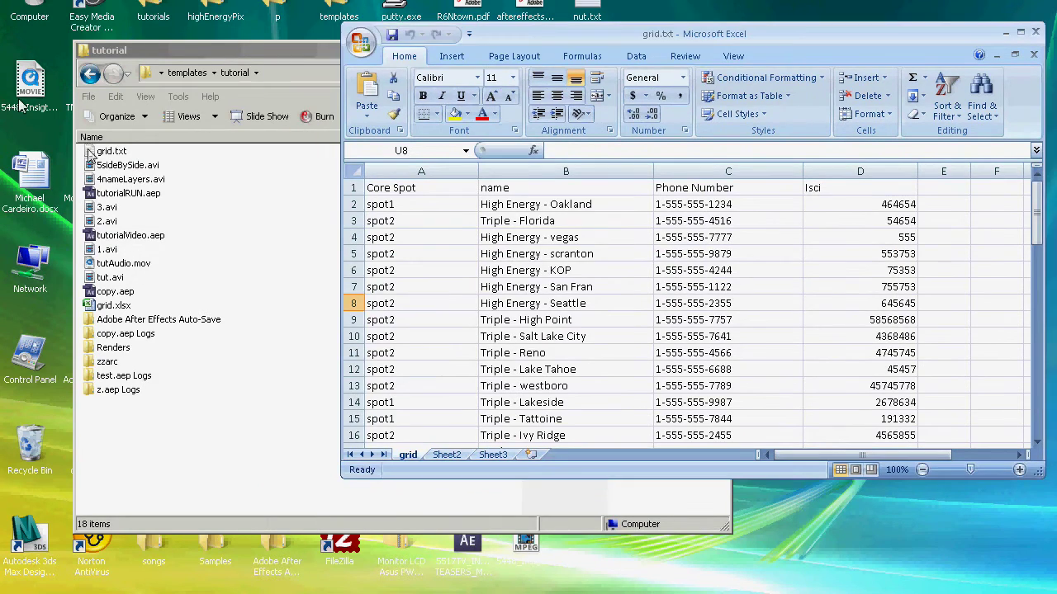
double_click(116, 151)
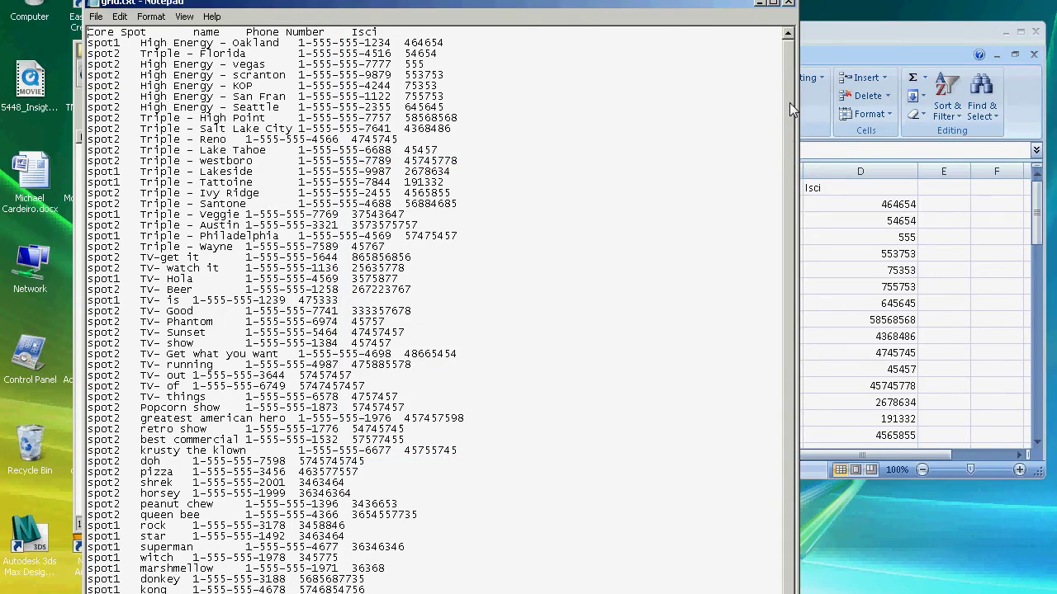
- Bring the spreadsheet window back in front of grid.txt in Notepad
click(802, 66)
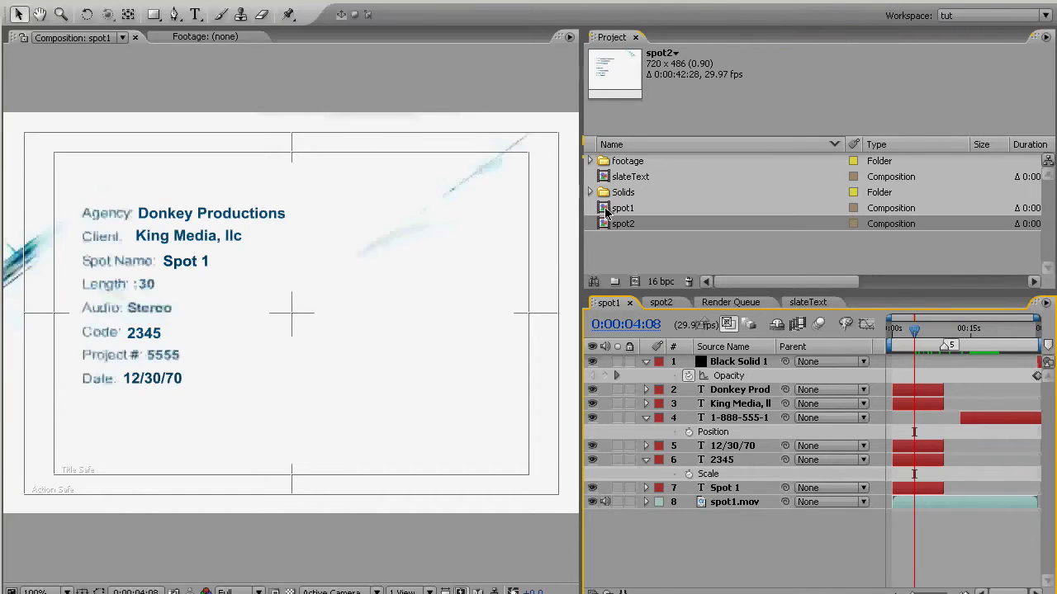
- Open spot2 at its slate frame and replace the name and code texts with ^name and ^isci
click(606, 210)
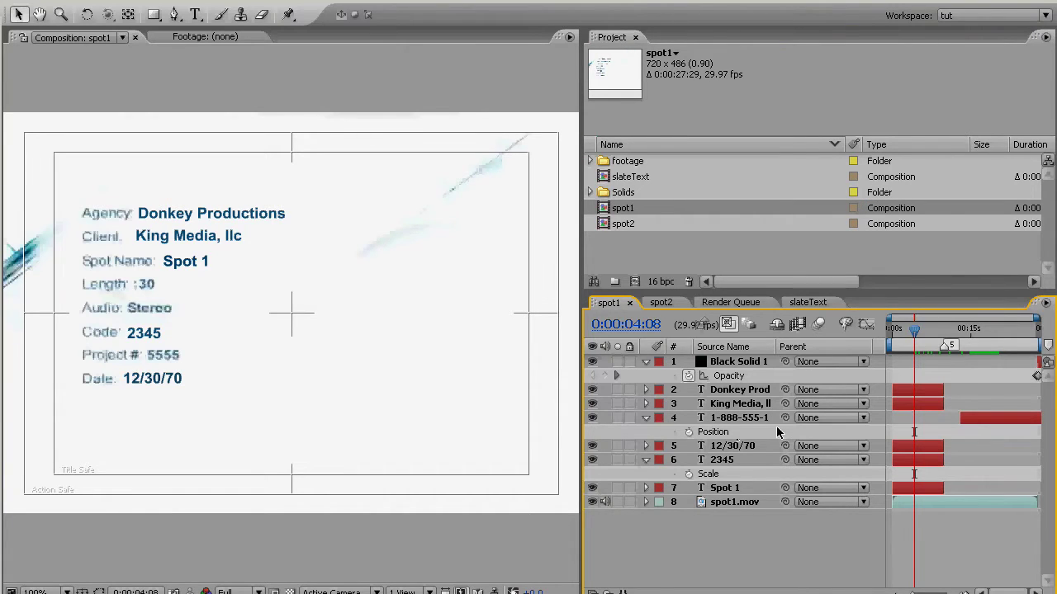
double_click(636, 223)
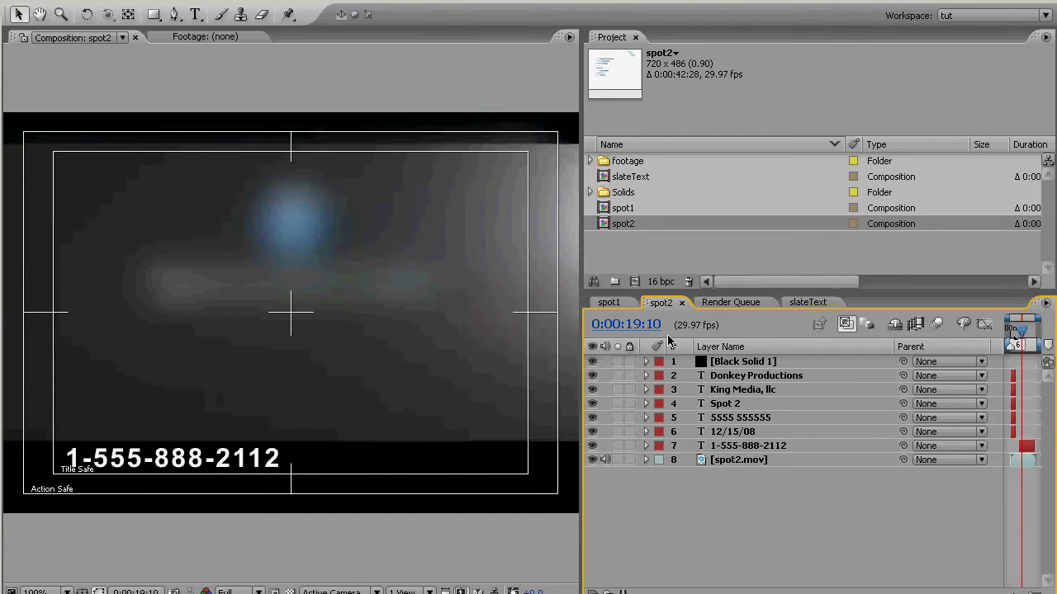
drag(1020, 327, 1013, 329)
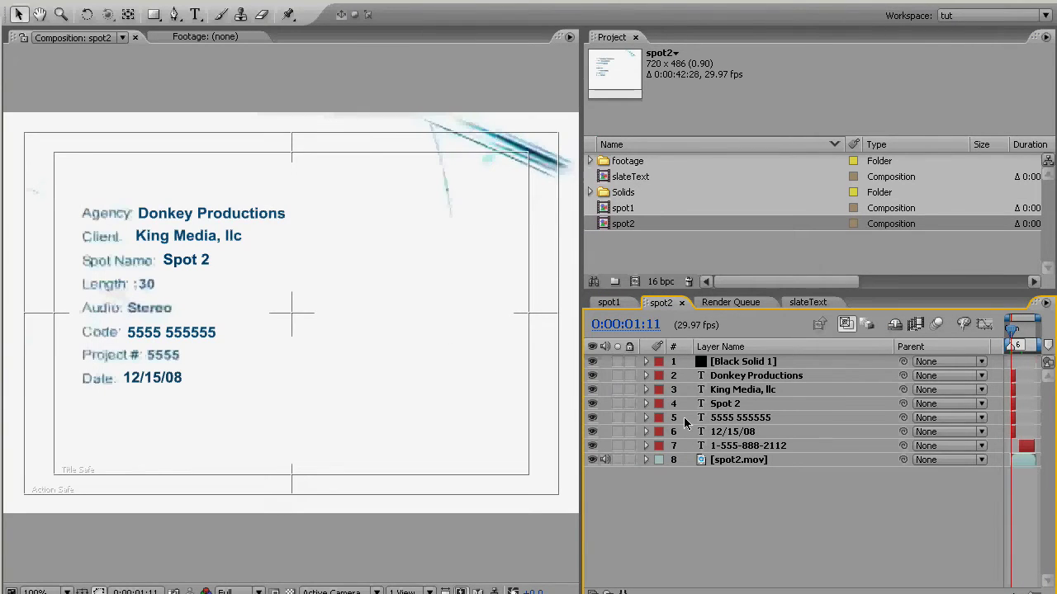
double_click(734, 407)
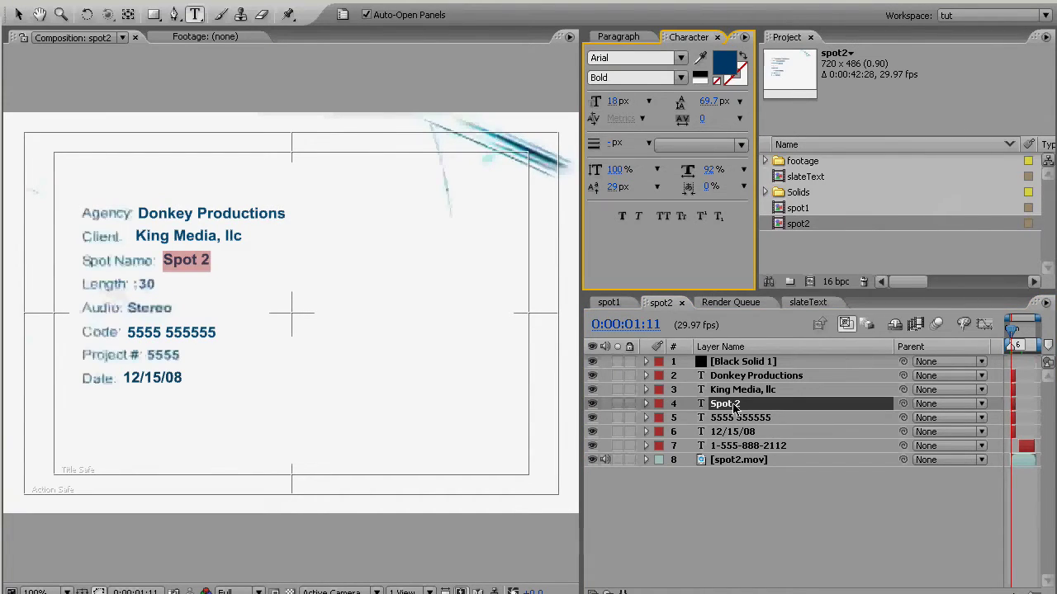
text(^name)
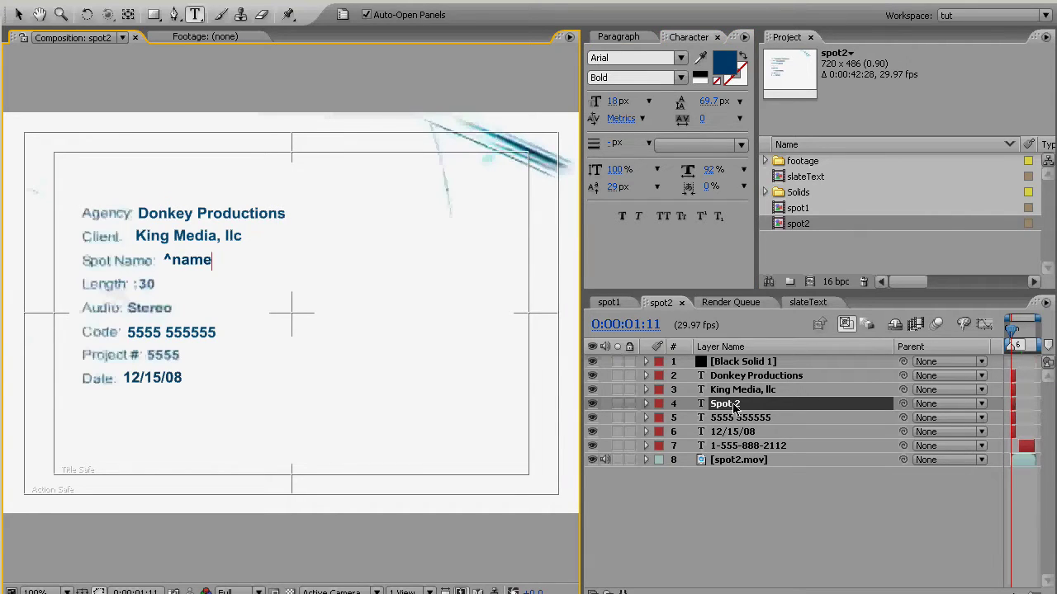
double_click(739, 419)
text(^isci)
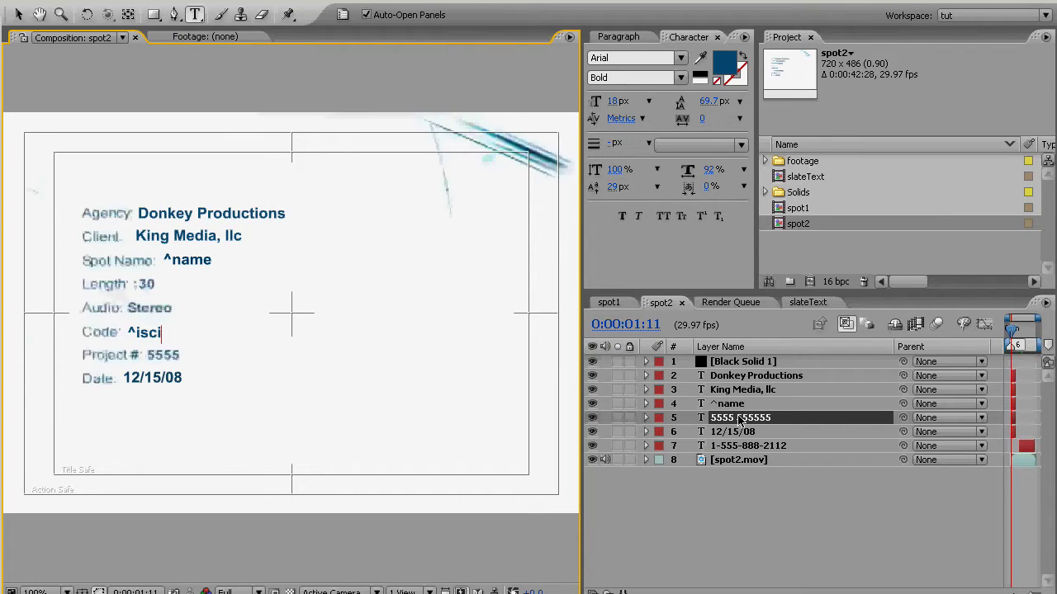
- Replace spot2's date with ^date and its phone number with ^phone, then open spot1
double_click(742, 433)
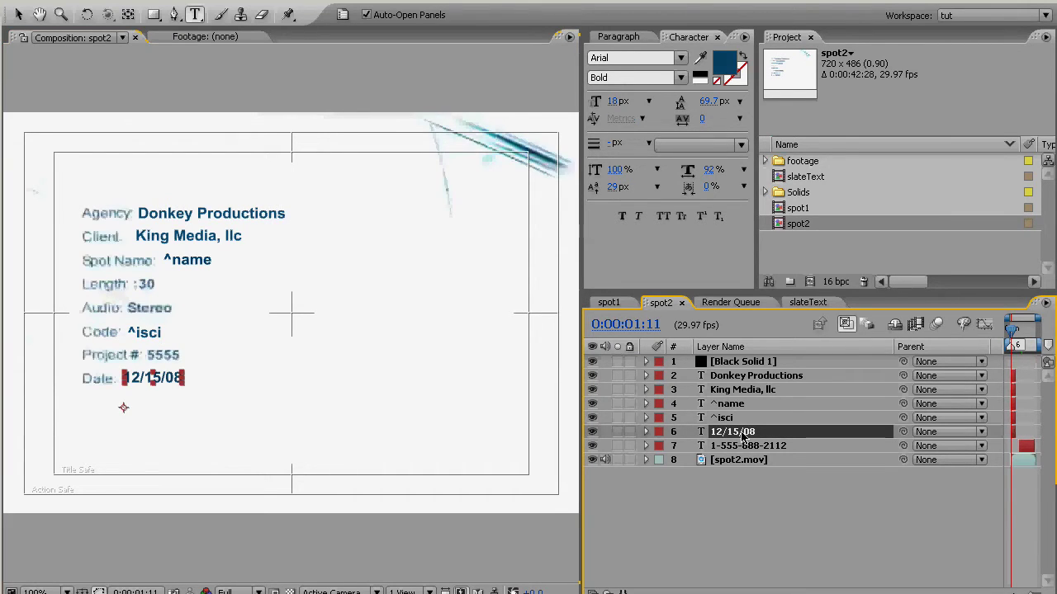
text(^date)
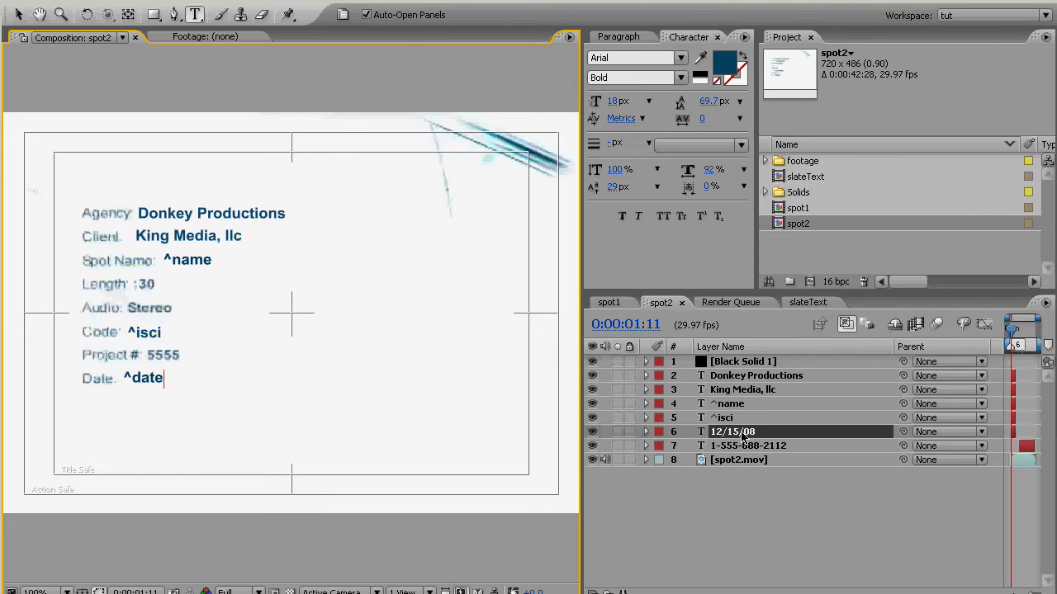
click(741, 436)
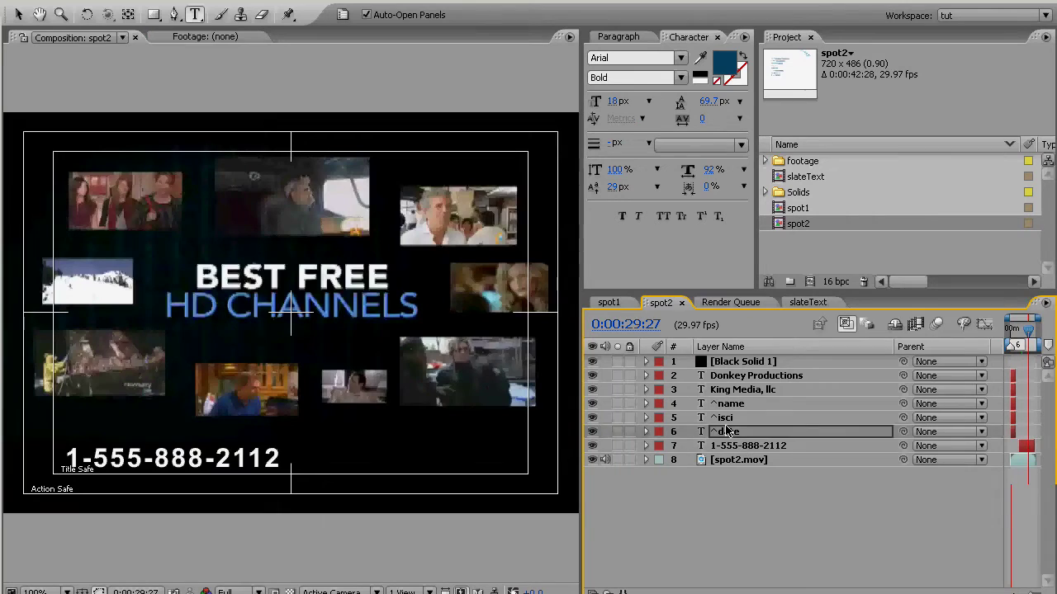
double_click(737, 446)
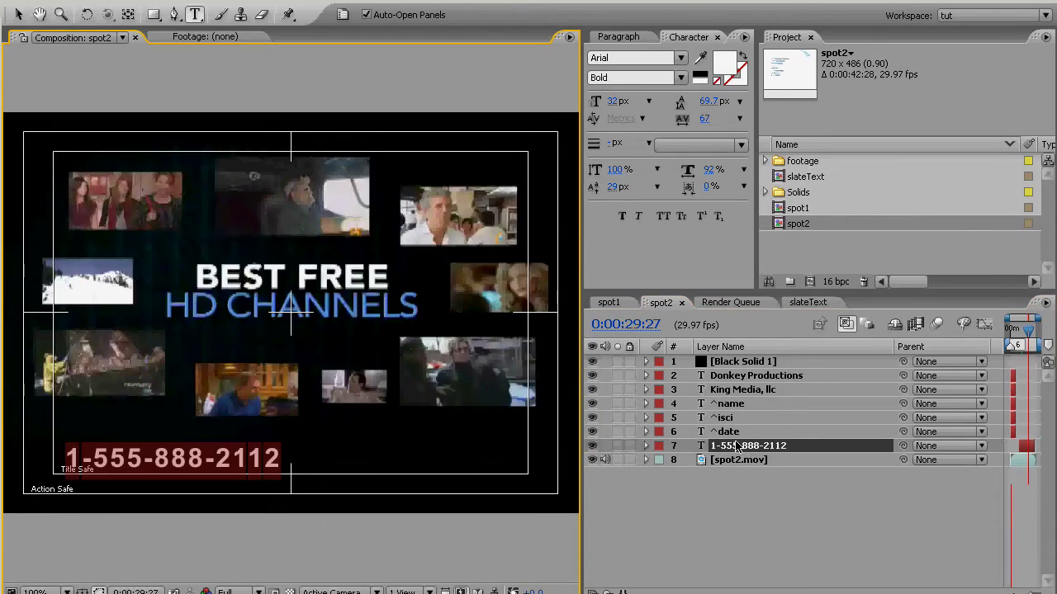
text(^ph)
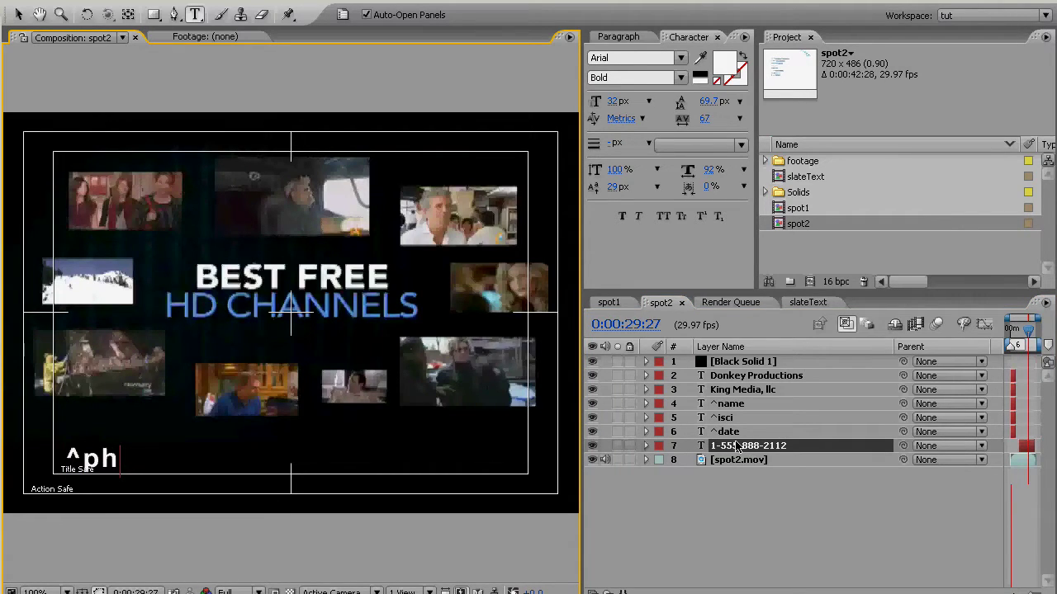
text(one)
key(KP_Enter)
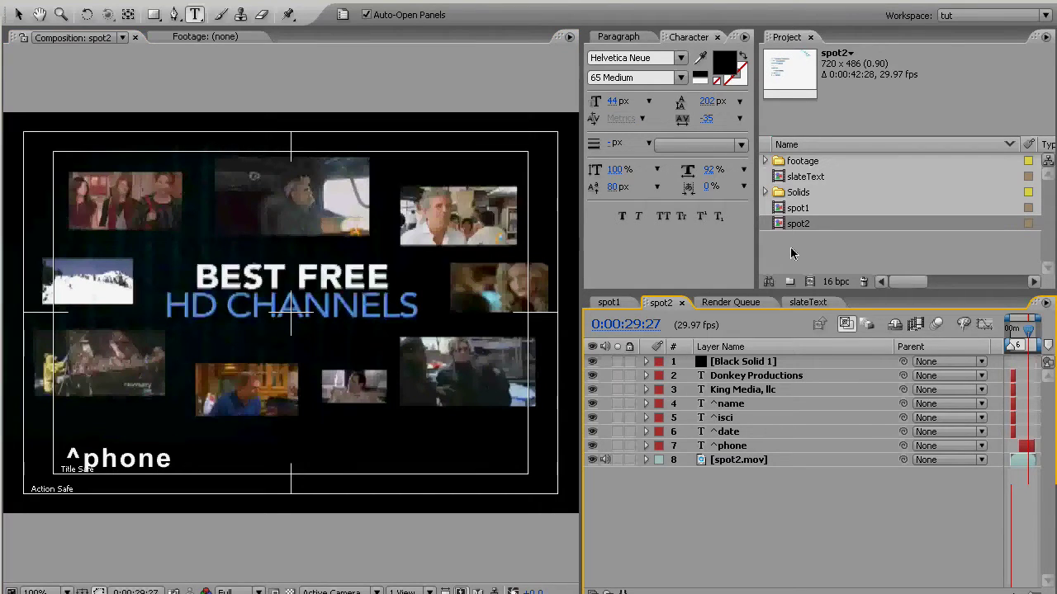
double_click(798, 208)
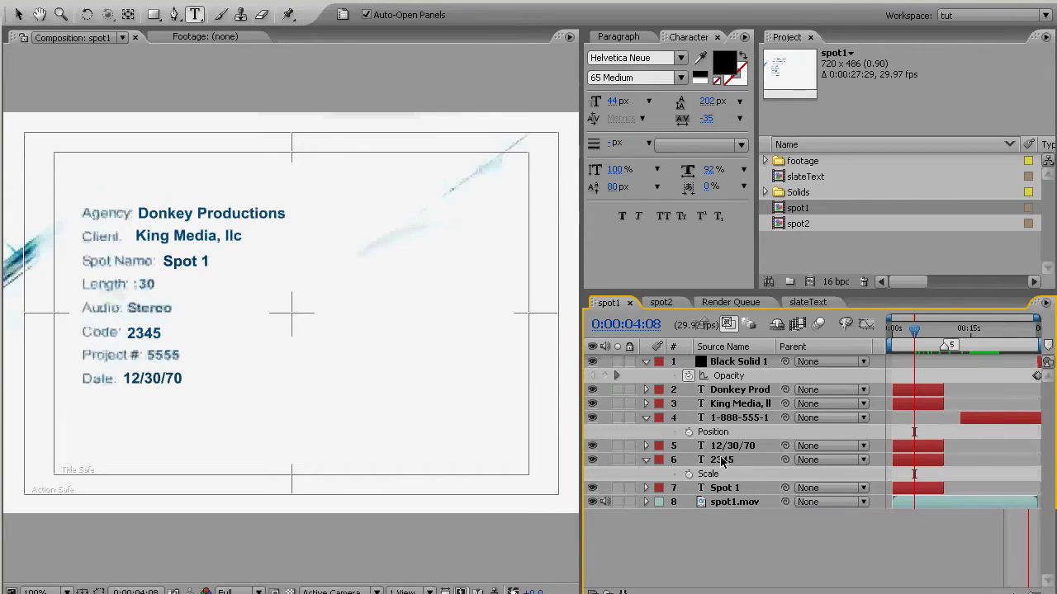
- Replace spot1's slate name and code 2345 with ^name and ^isci
double_click(725, 488)
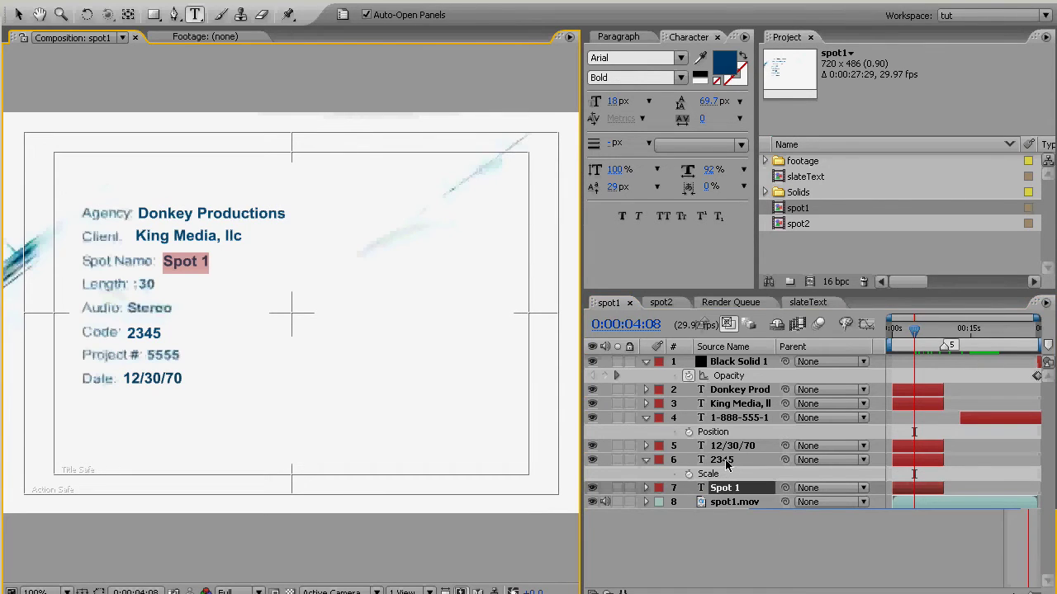
text(^name)
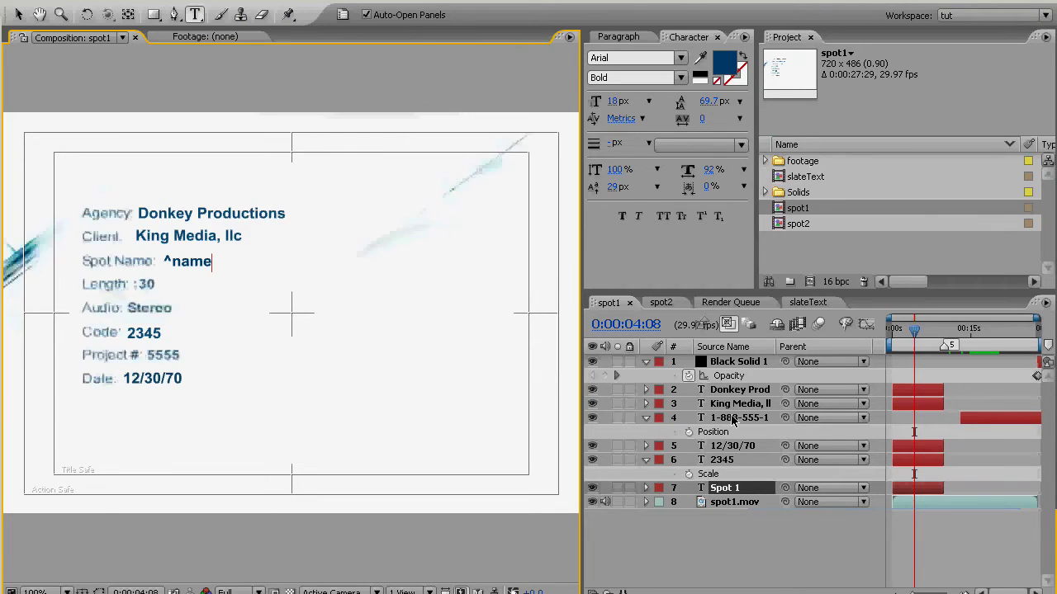
double_click(722, 461)
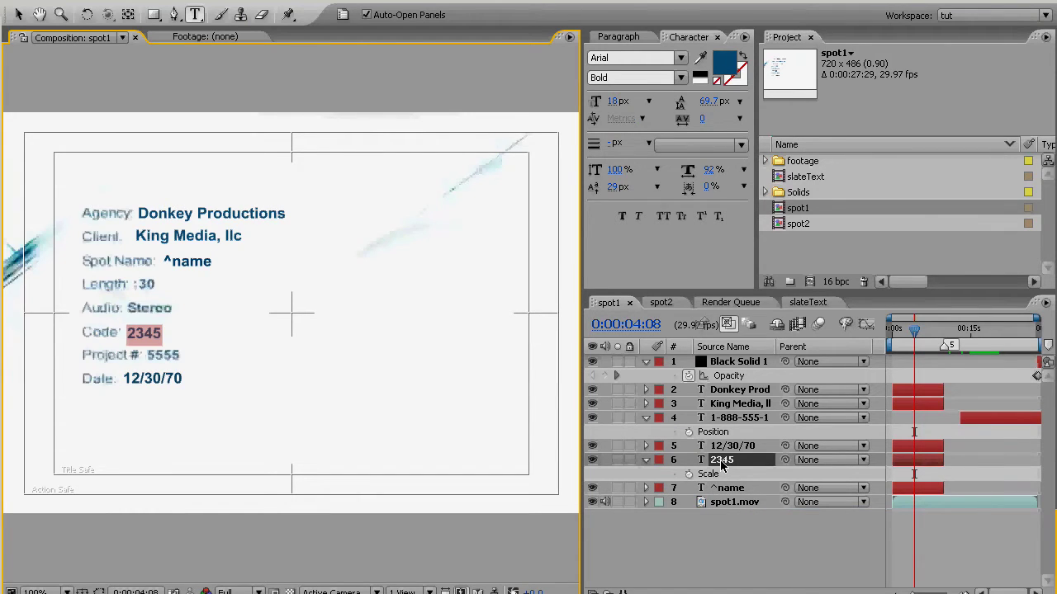
text(^isci)
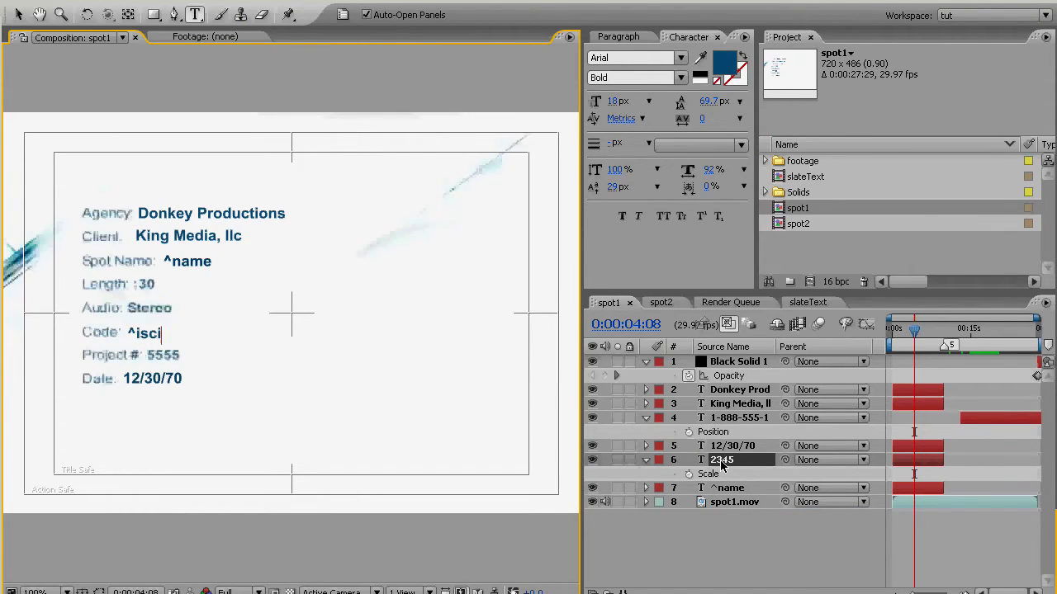
- Replace spot1's date 12/30/70 with ^date and its phone number text with ^phone
click(732, 447)
double_click(732, 446)
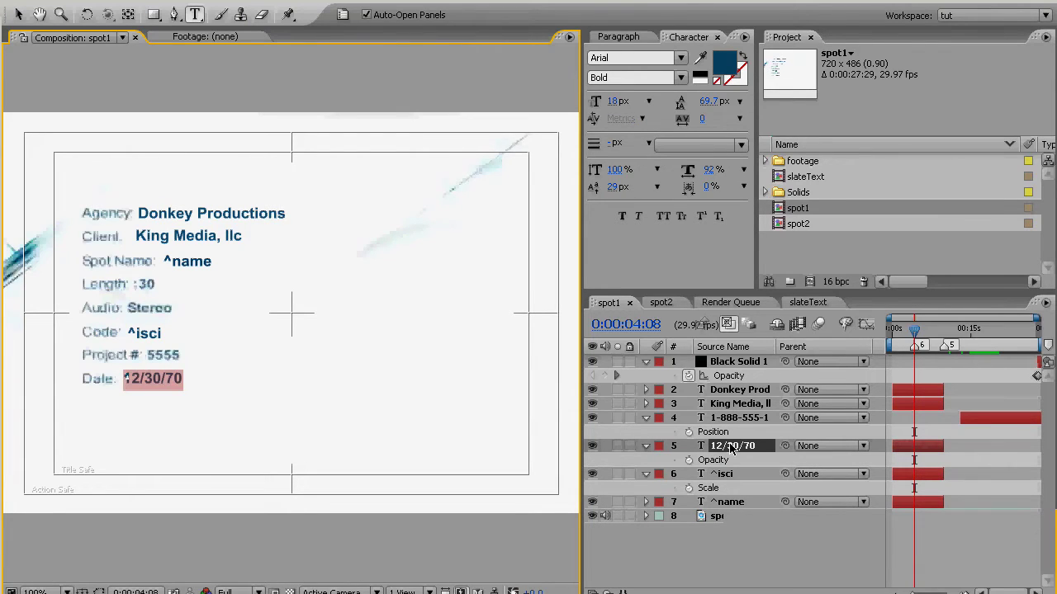
text(^date)
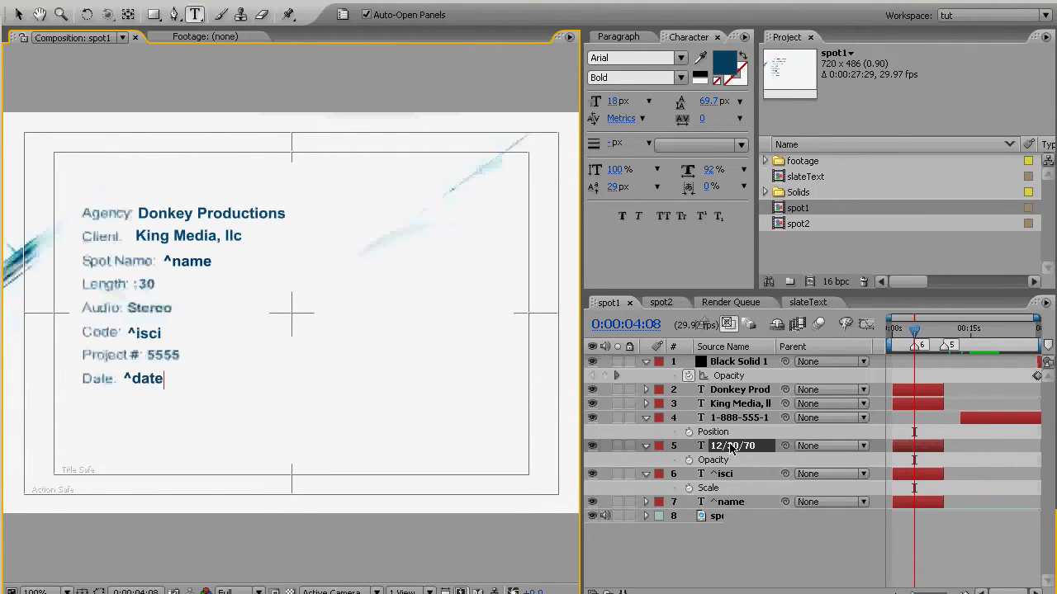
click(995, 329)
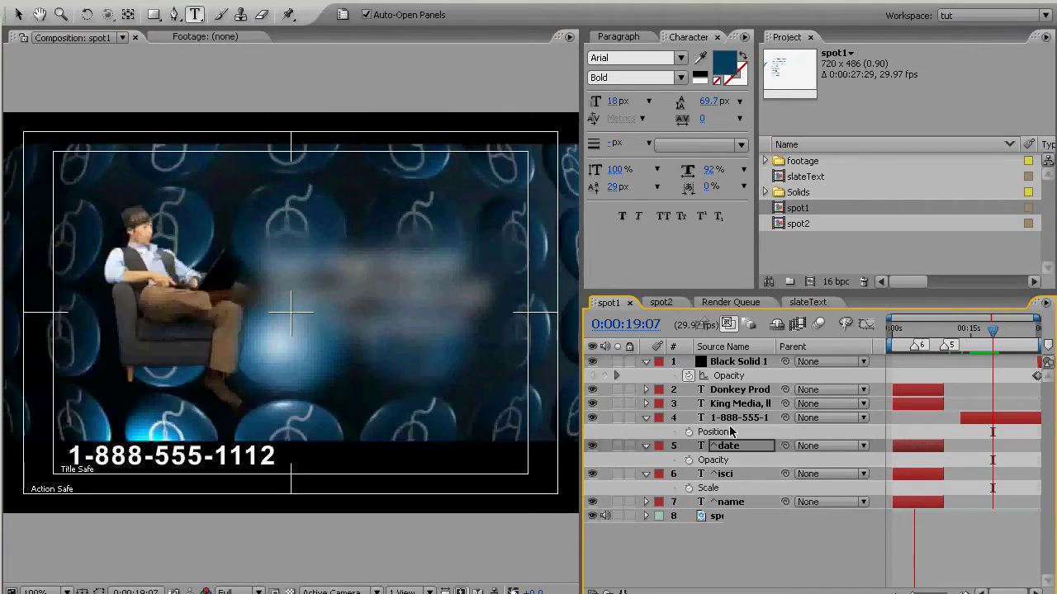
double_click(732, 420)
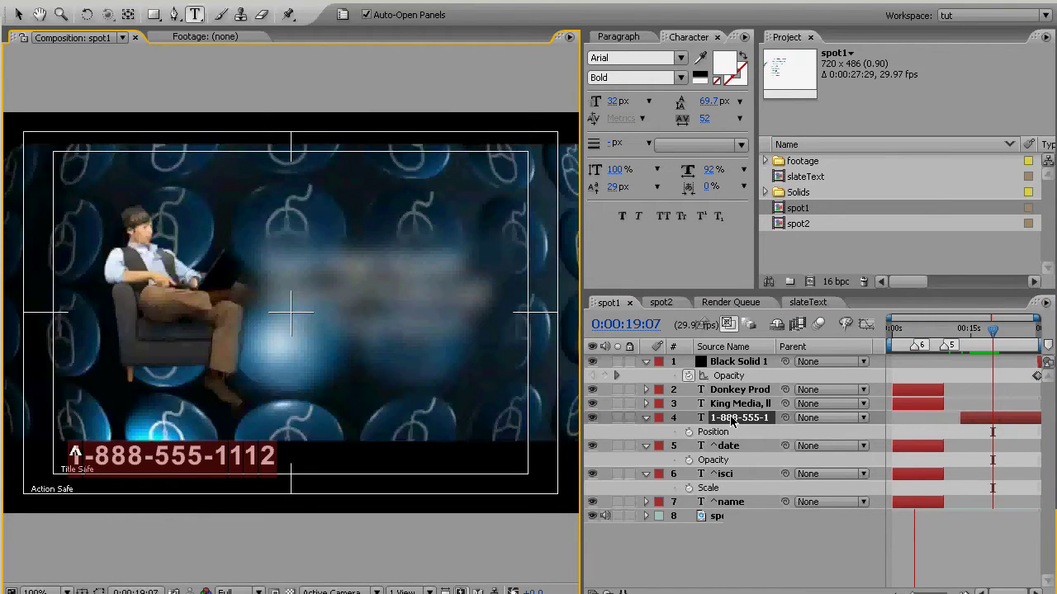
text(^phon)
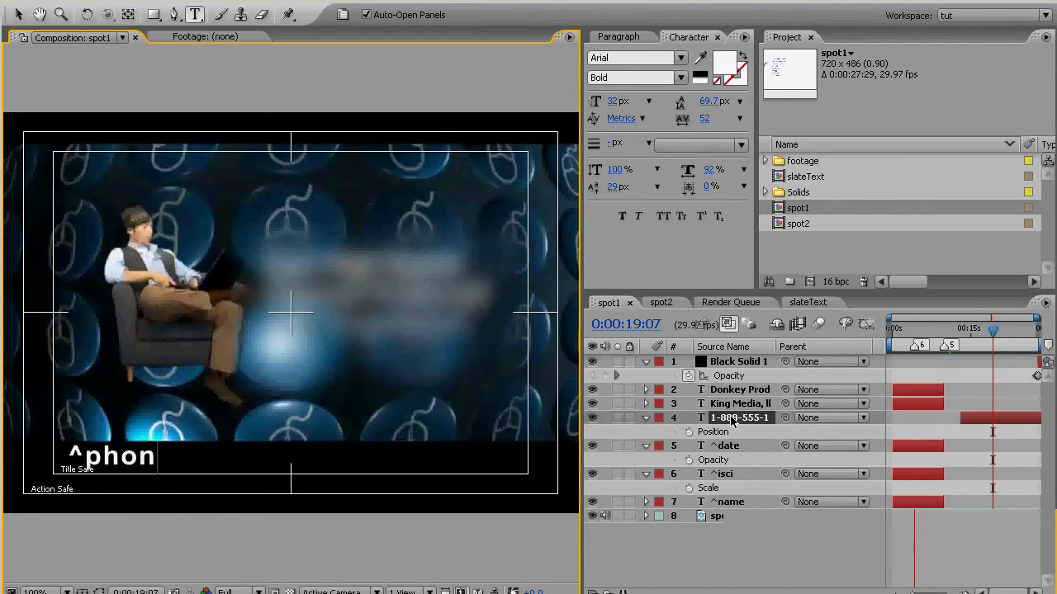
text(e)
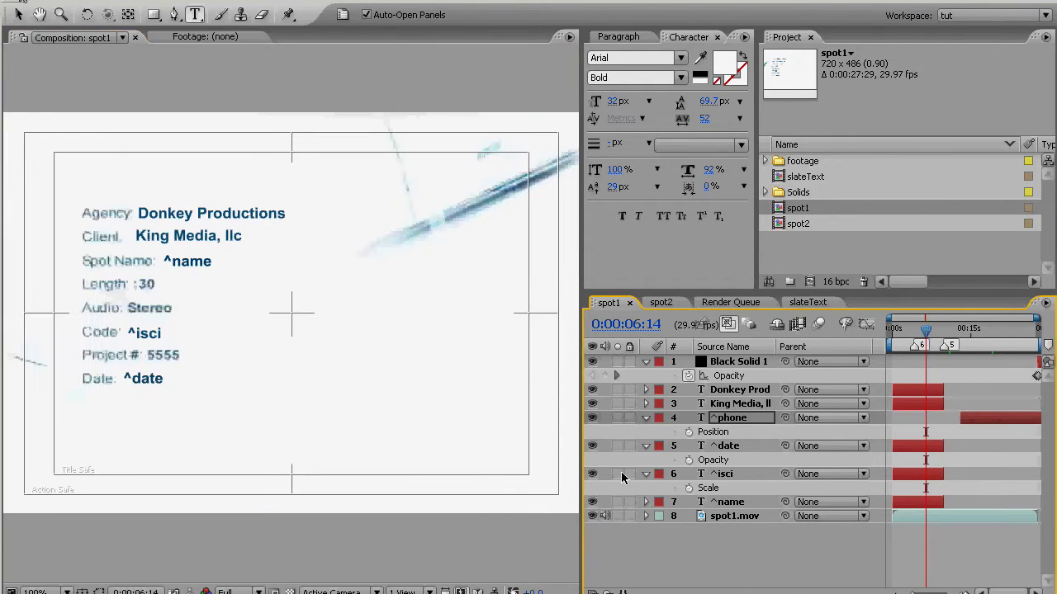
- Run compsFromSpreadsheet.jsx with spot1 and spot2 as templates and grid.txt as the data file
click(11, 3)
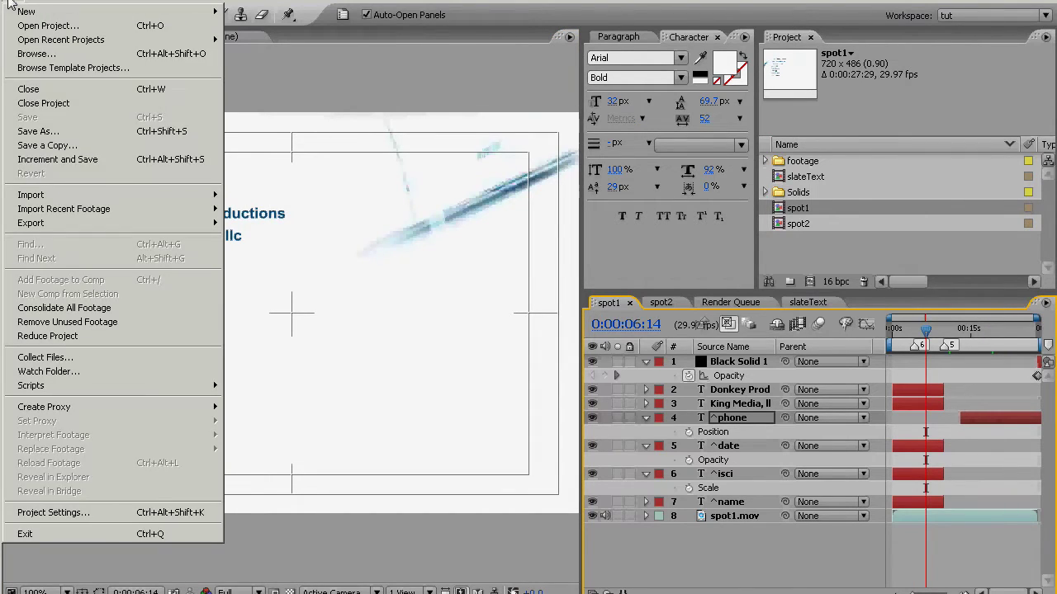
mouse_move(115, 385)
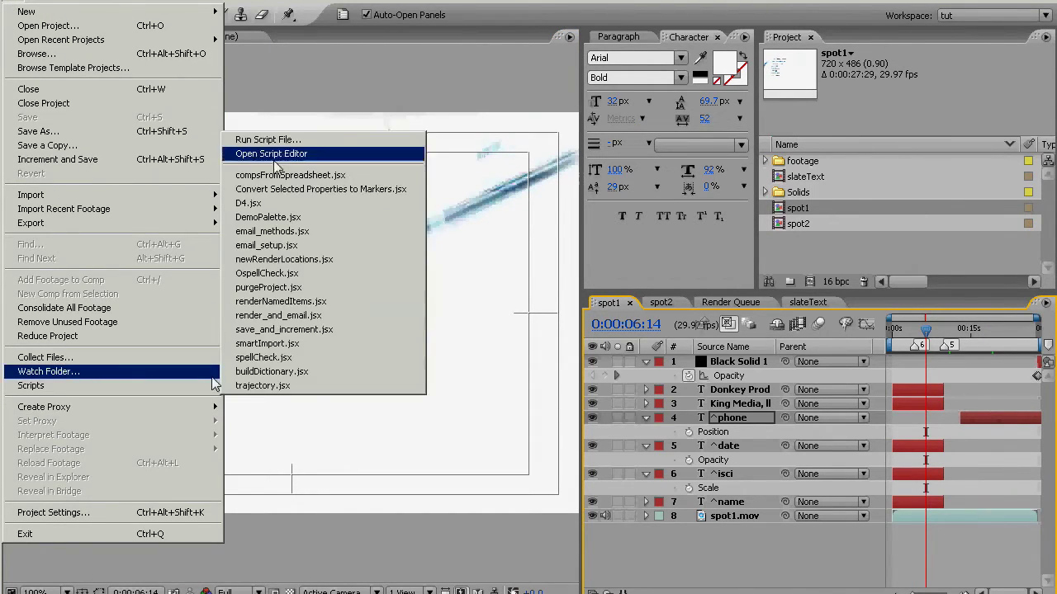
click(268, 183)
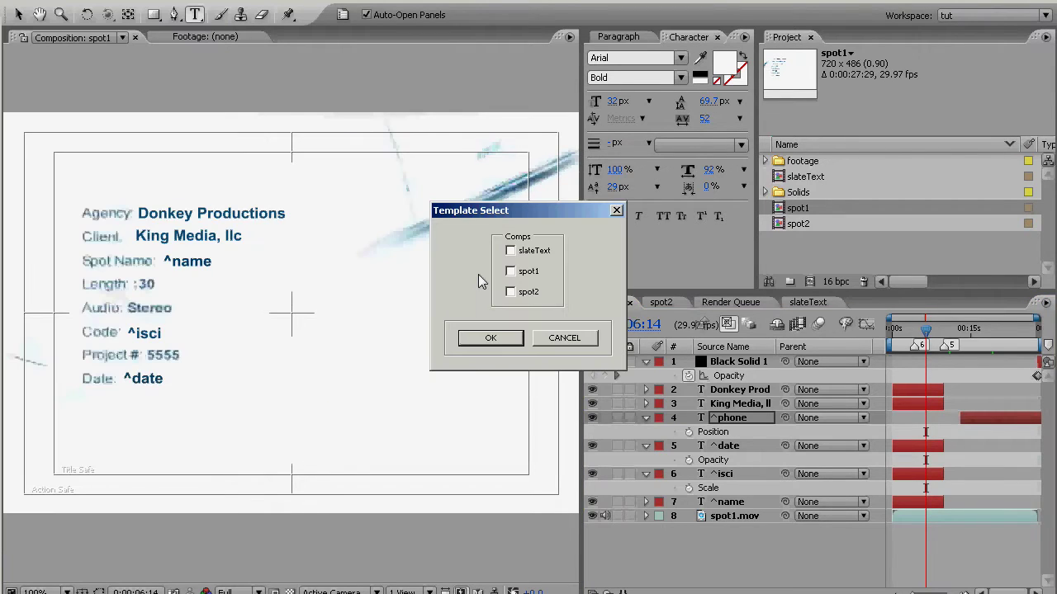
click(510, 271)
click(510, 293)
click(513, 340)
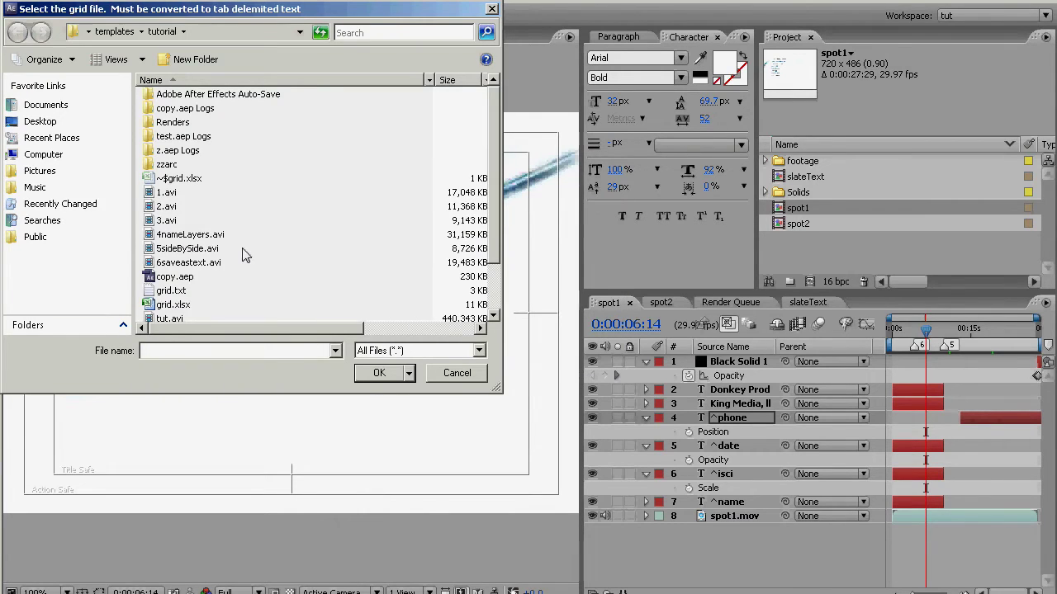
click(163, 292)
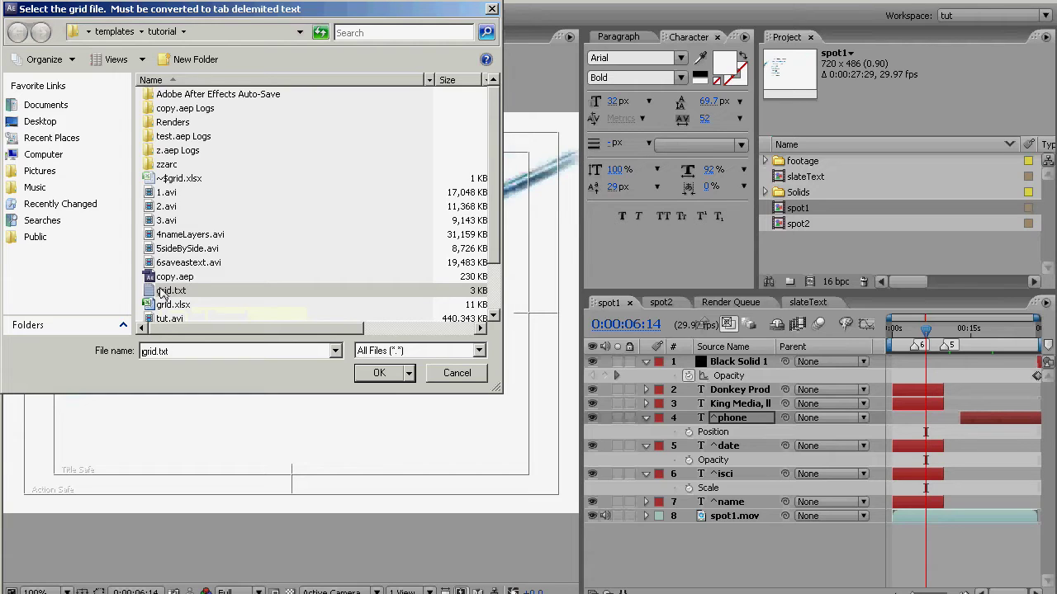
double_click(163, 292)
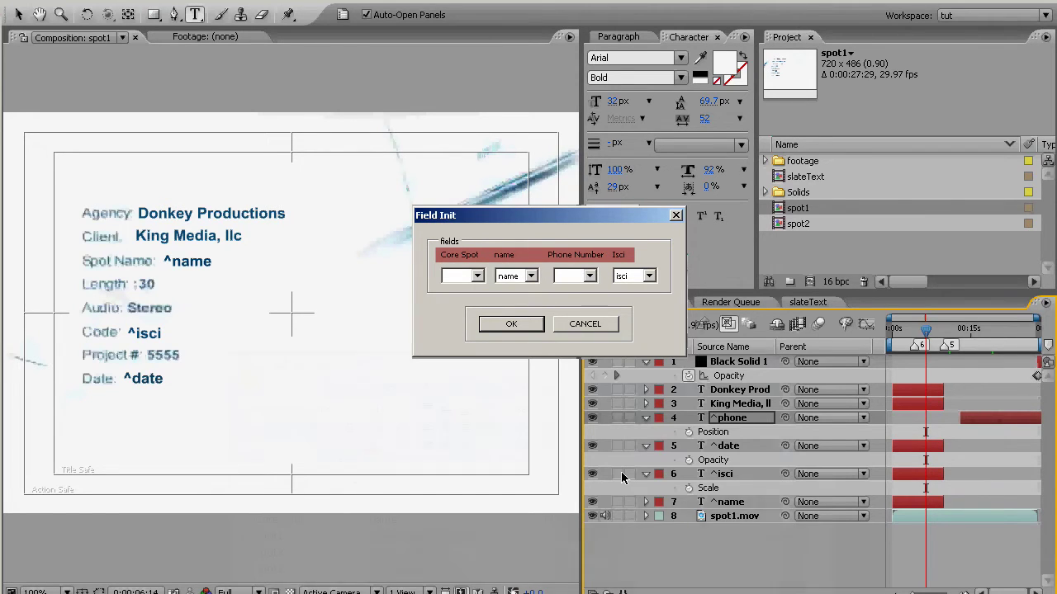
- Check grid.xlsx's column headers and step through the Field Init options, including isci and name
key(alt+Tab)
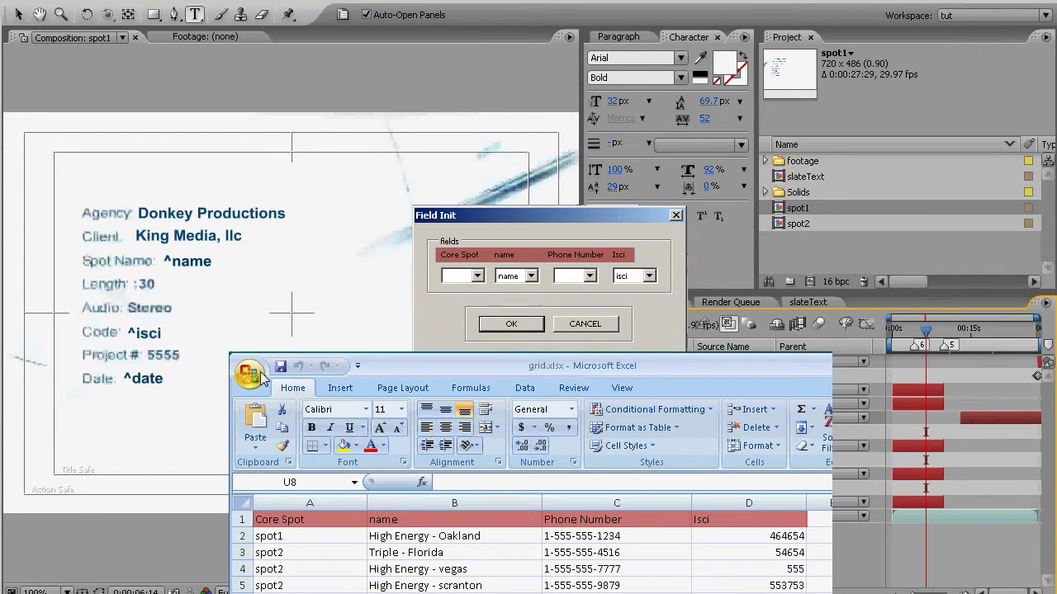
key(alt+Tab)
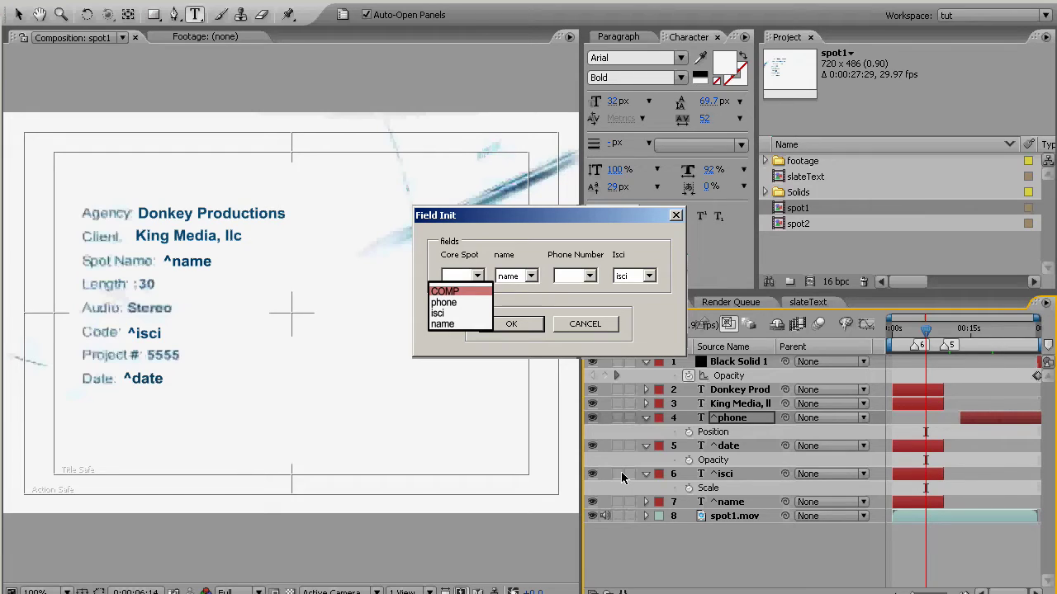
key(Down)
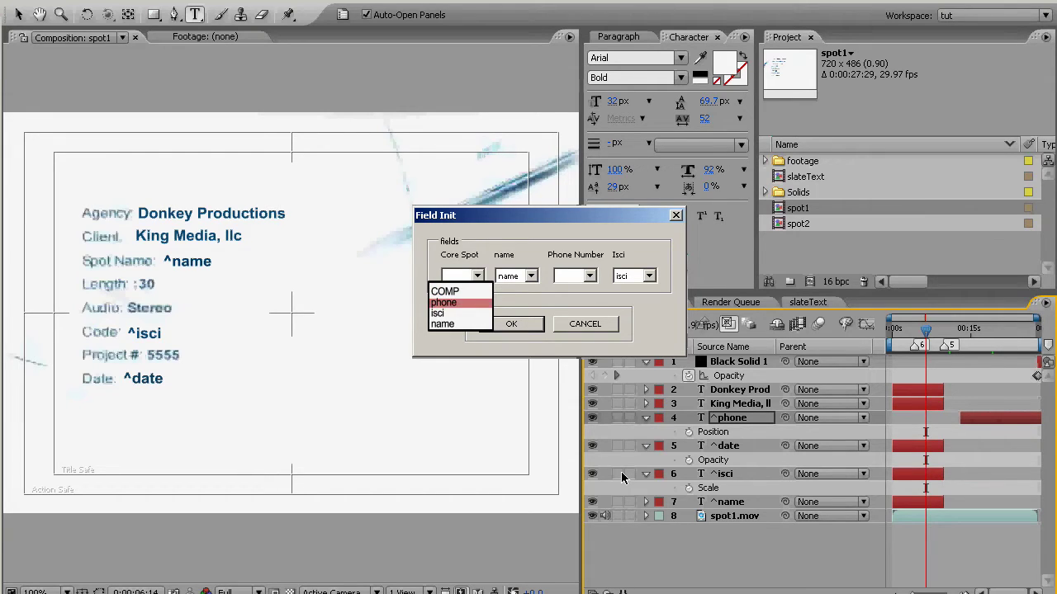
key(Down)
key(Down)
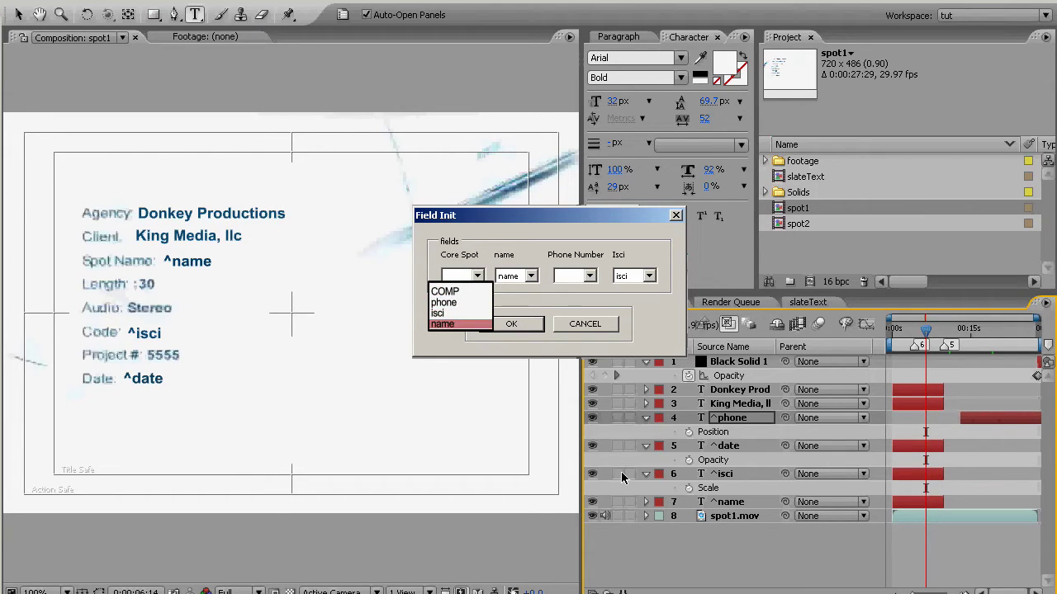
key(Down)
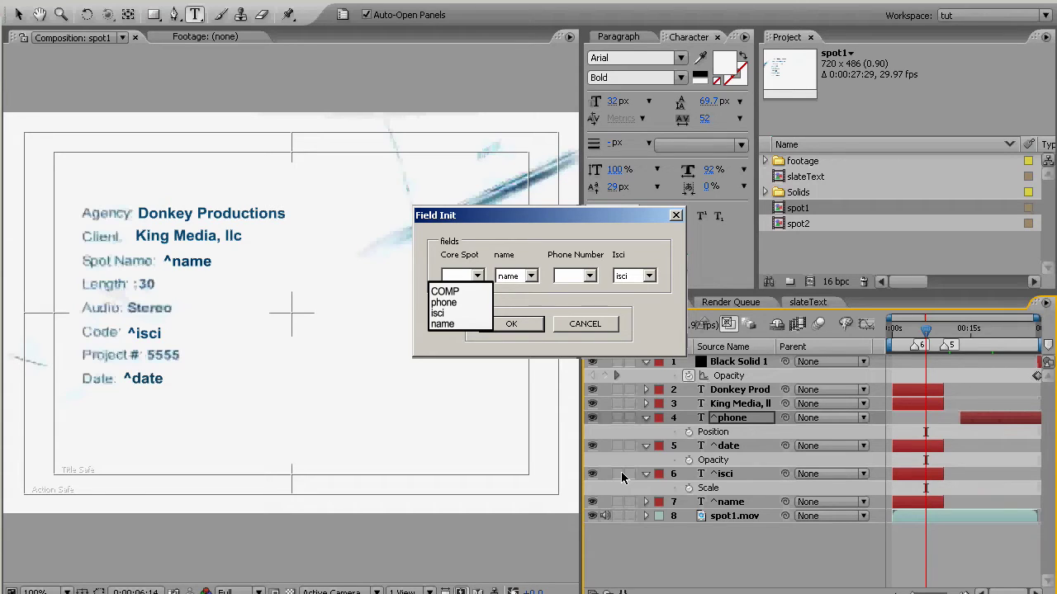
key(Escape)
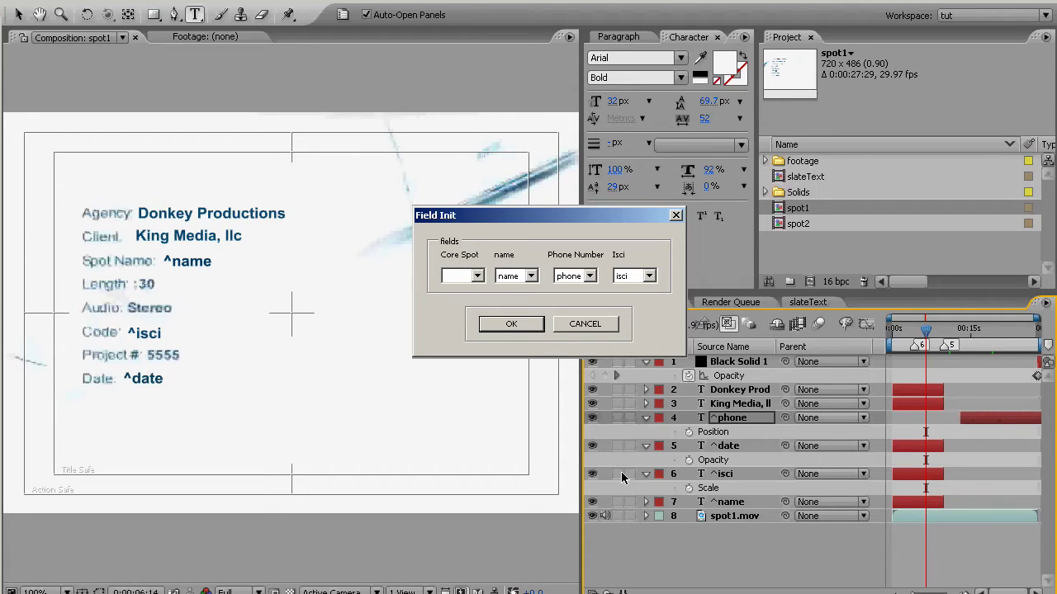
- Map the Core Spot column to COMP, then compare the mapping against grid.xlsx
key(alt+Down)
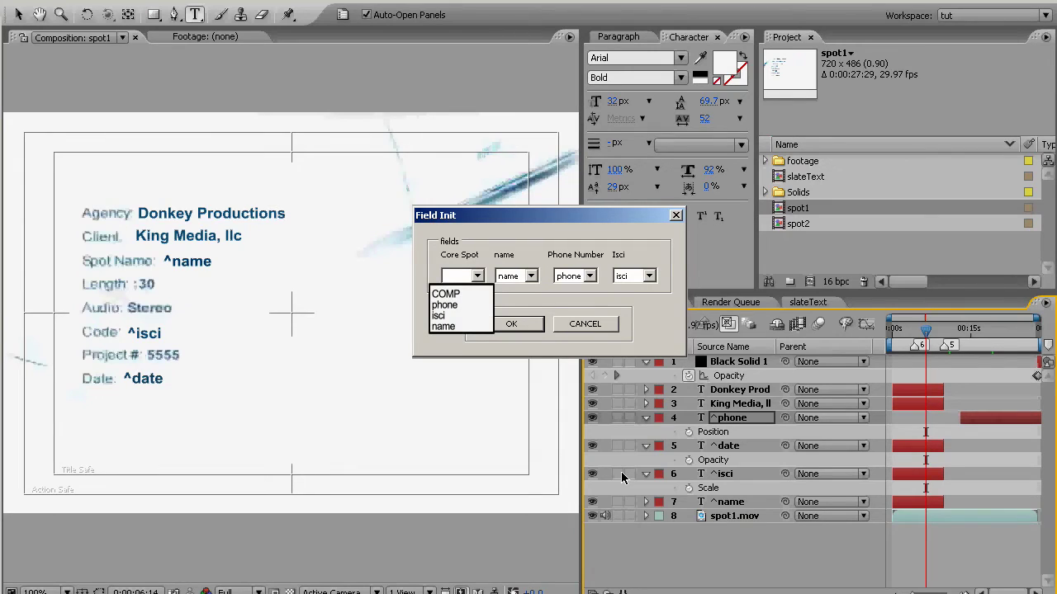
key(Down)
key(Return)
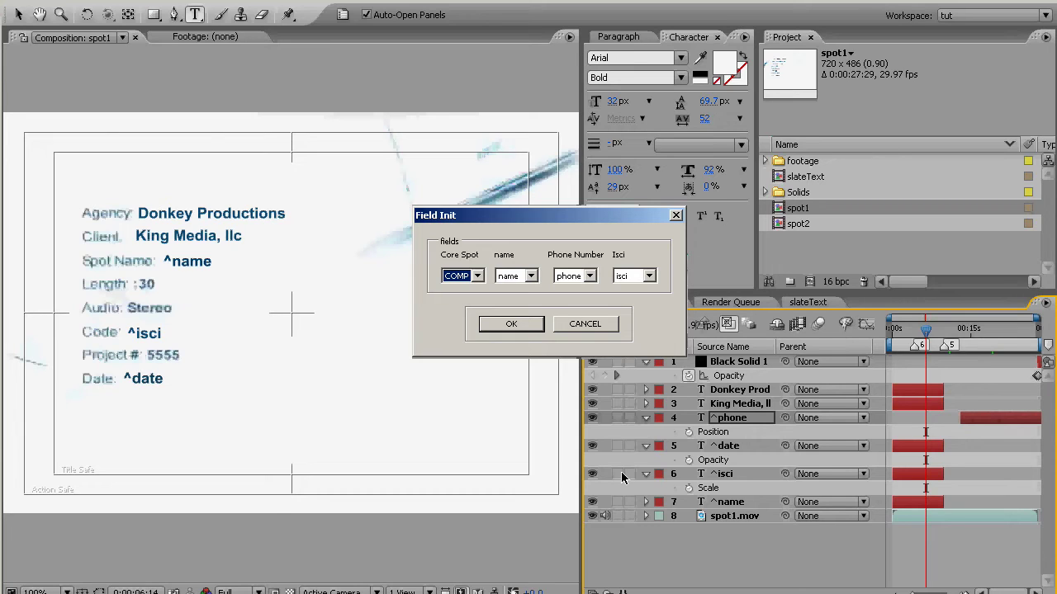
key(alt+Tab)
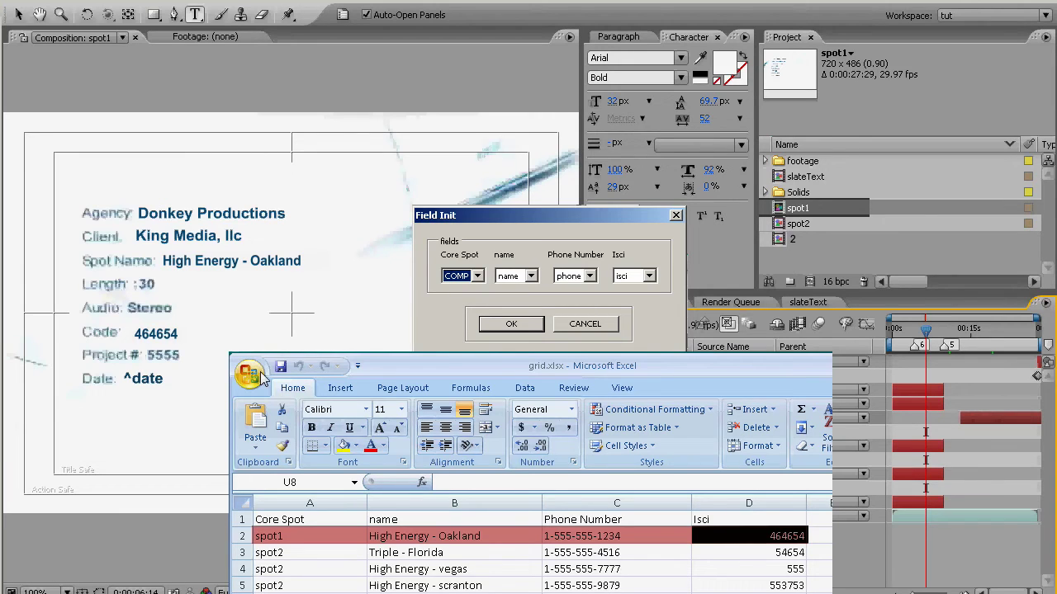
- Confirm the mapping and generate comps in a project copy saved over the existing copy.aep
click(507, 326)
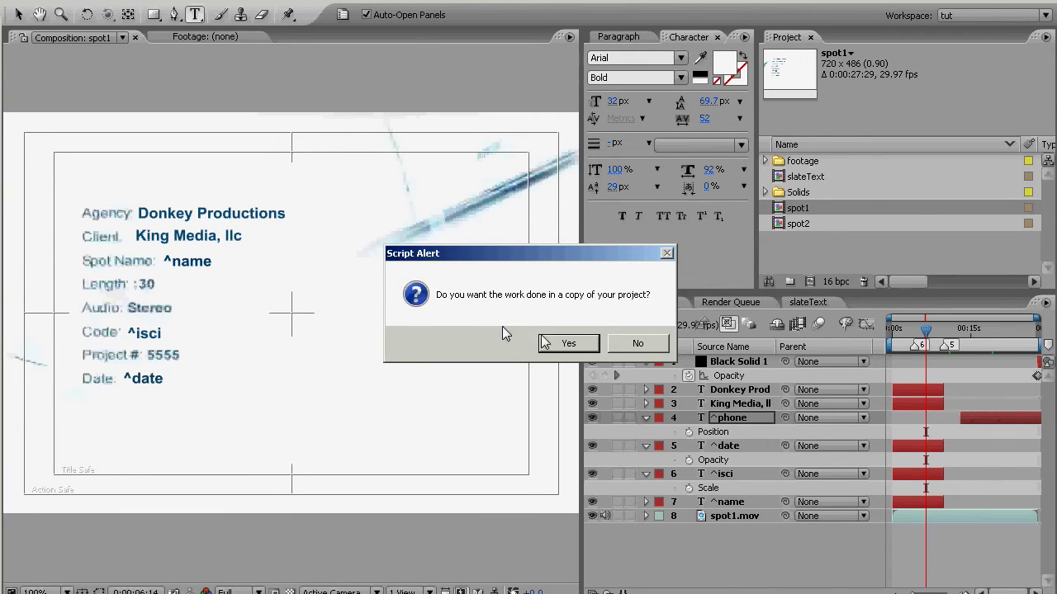
click(583, 345)
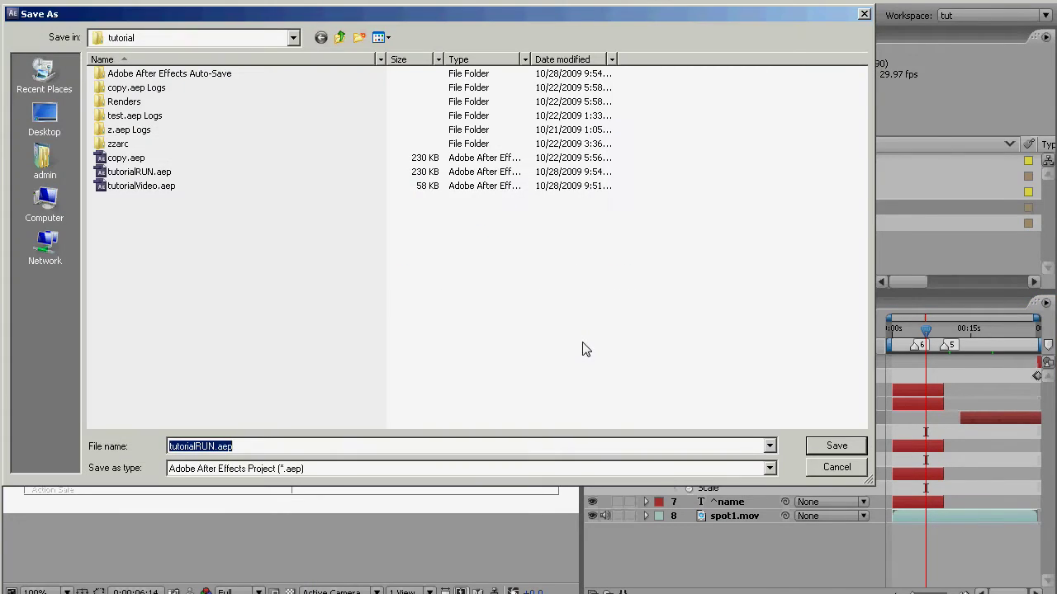
click(139, 159)
key(Return)
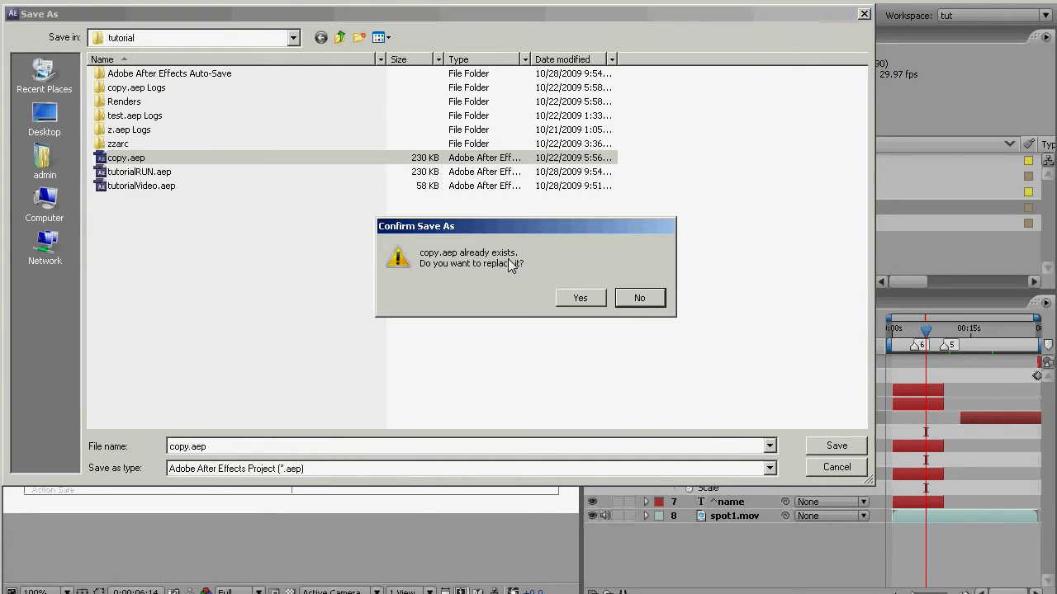
click(581, 299)
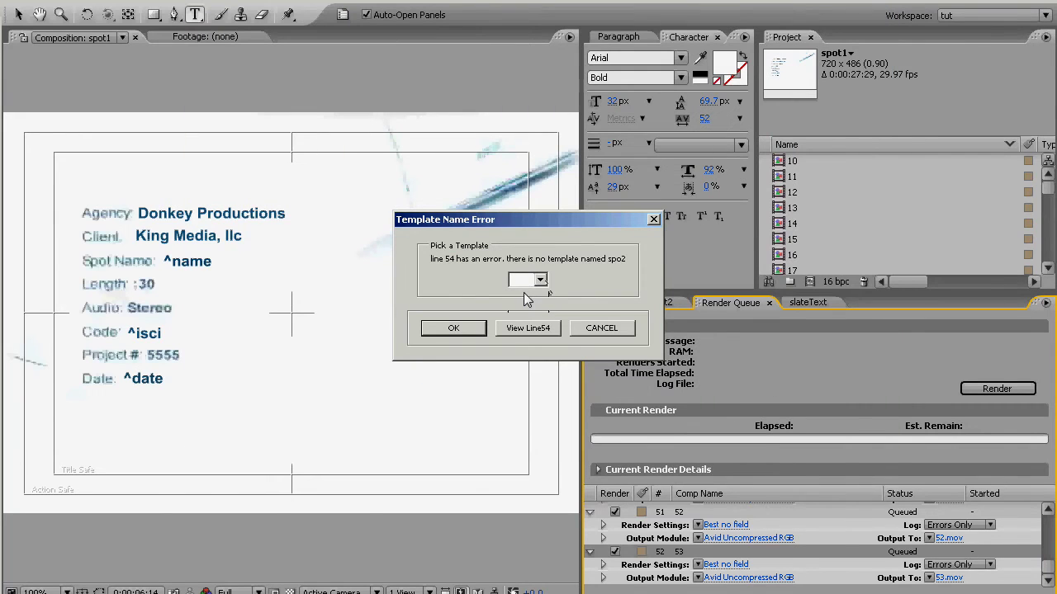
- Assign spot2 as line 54's template so the remaining comps generate and queue through 63.mov
click(540, 280)
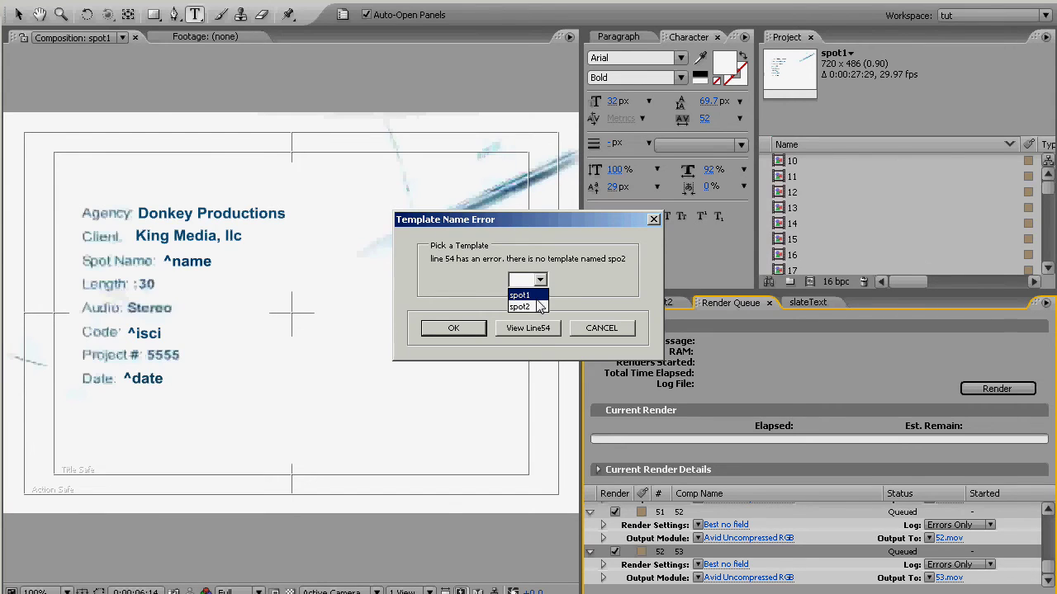
click(528, 306)
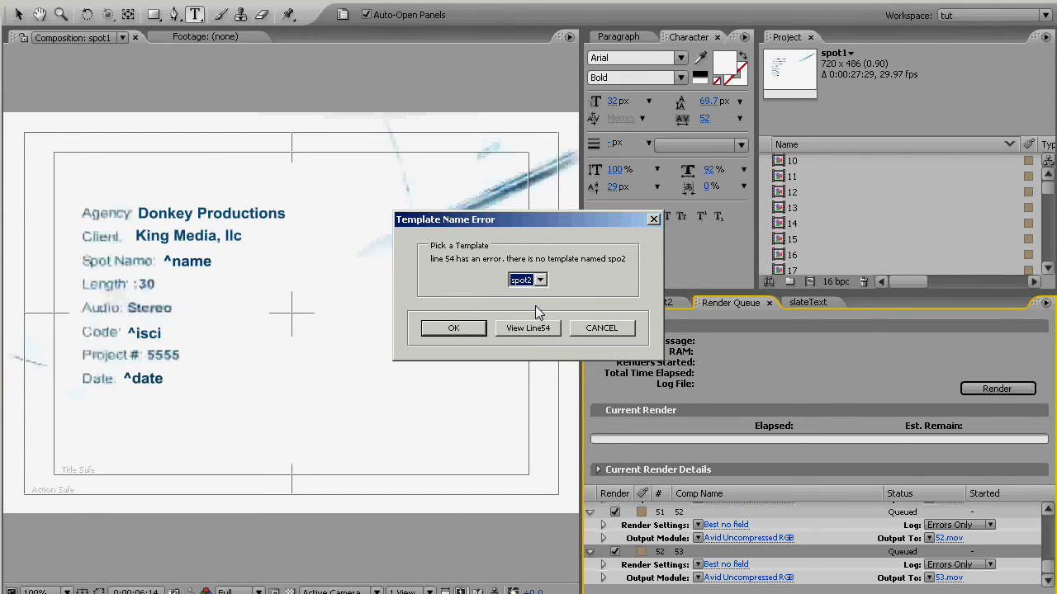
click(472, 327)
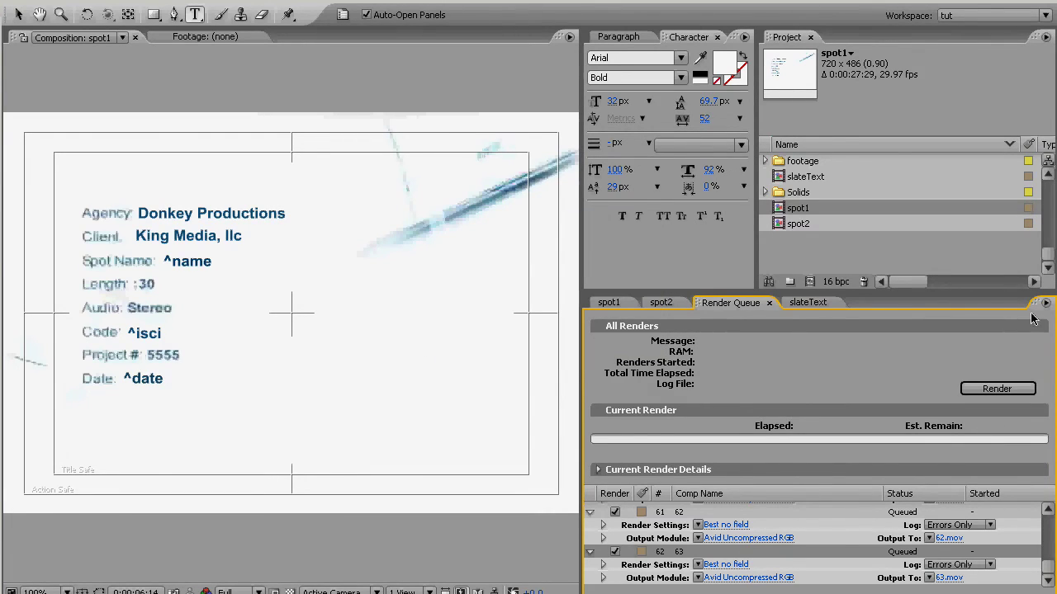
- Scroll through the project list and the spreadsheet rows to locate entry 40
drag(1047, 264, 1050, 222)
key(alt+Tab)
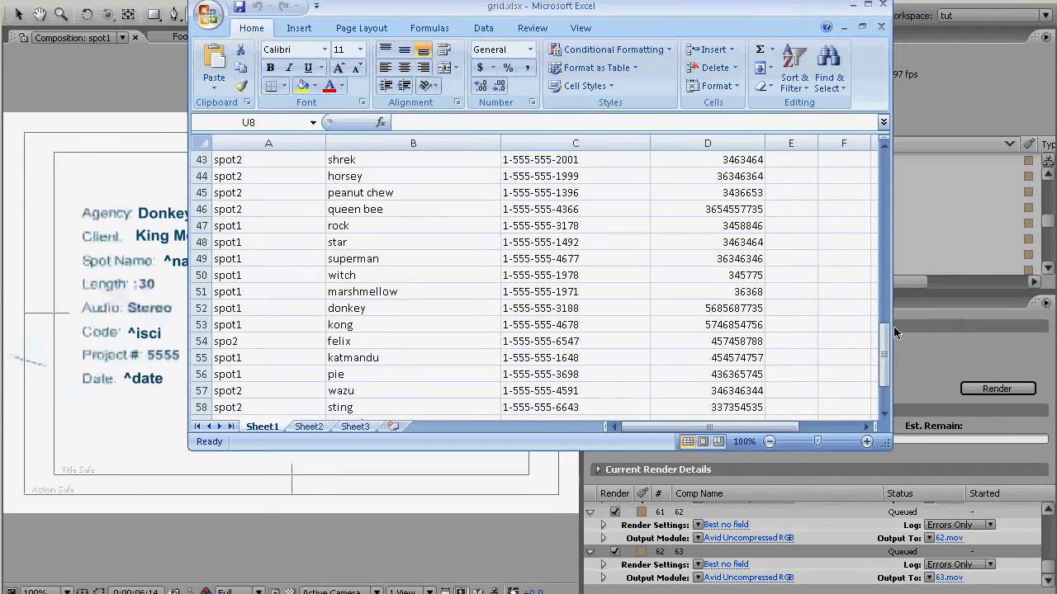
drag(884, 354, 885, 312)
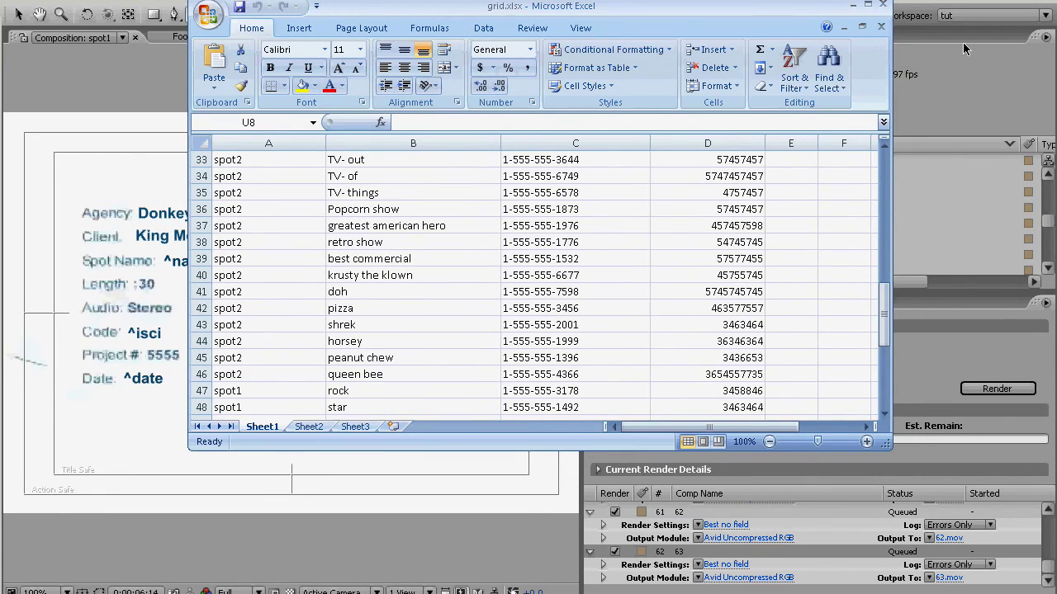
key(alt+Tab)
- Open comp 40 at its first frame and compare it with spreadsheet row 40, krusty the klown
double_click(791, 192)
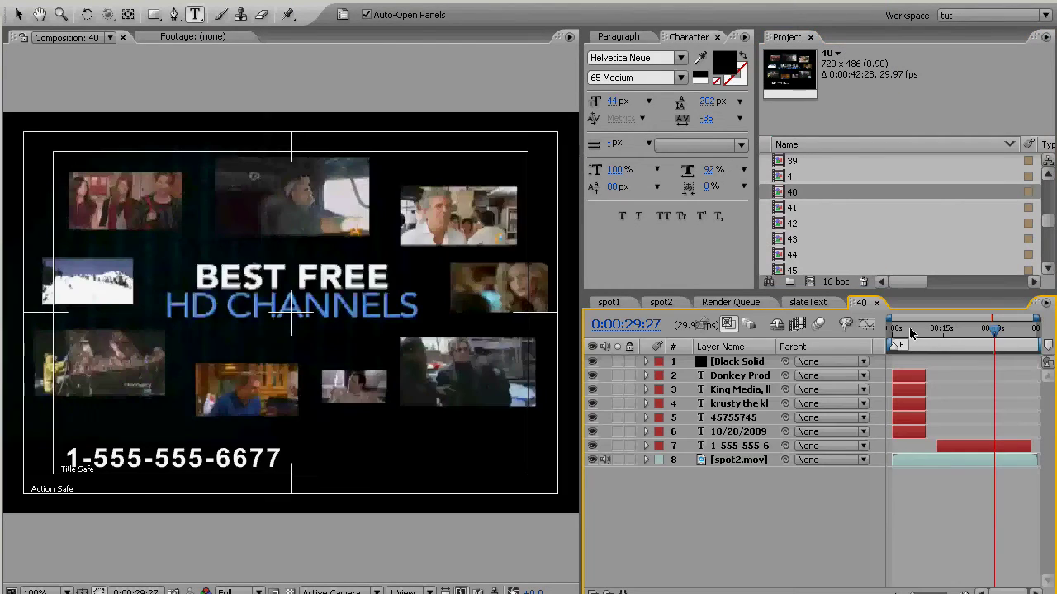
click(910, 329)
key(alt+Tab)
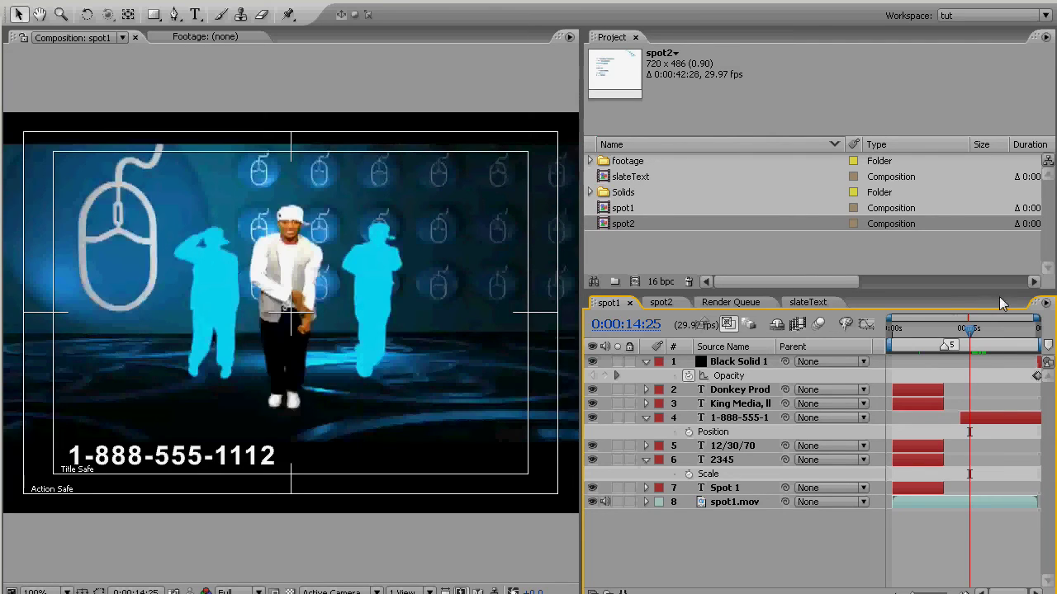
- Scrub the spot1 template to a later frame showing the phone number over the closing scene
drag(971, 329, 991, 330)
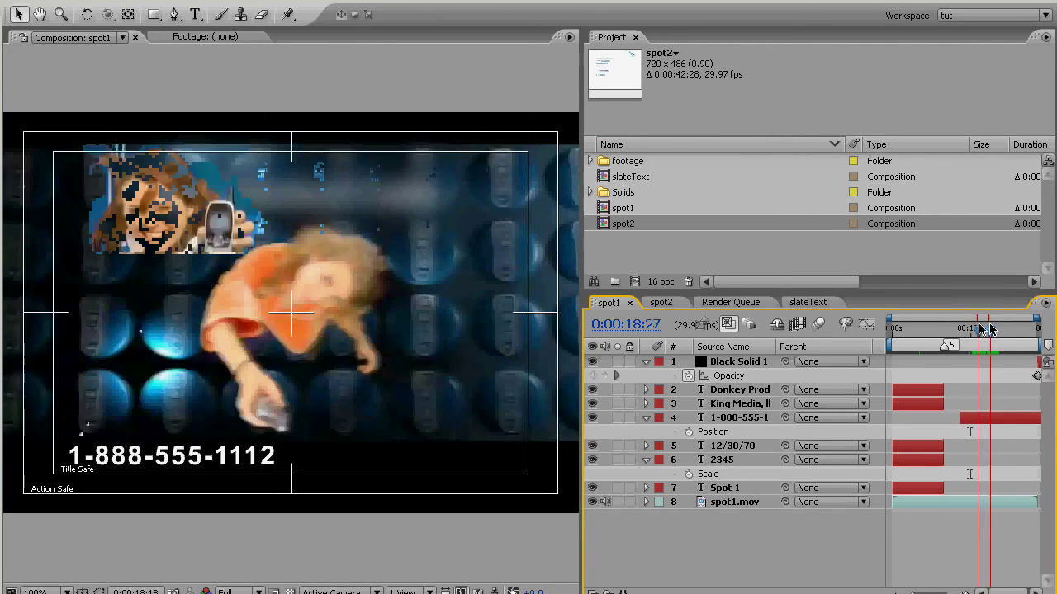